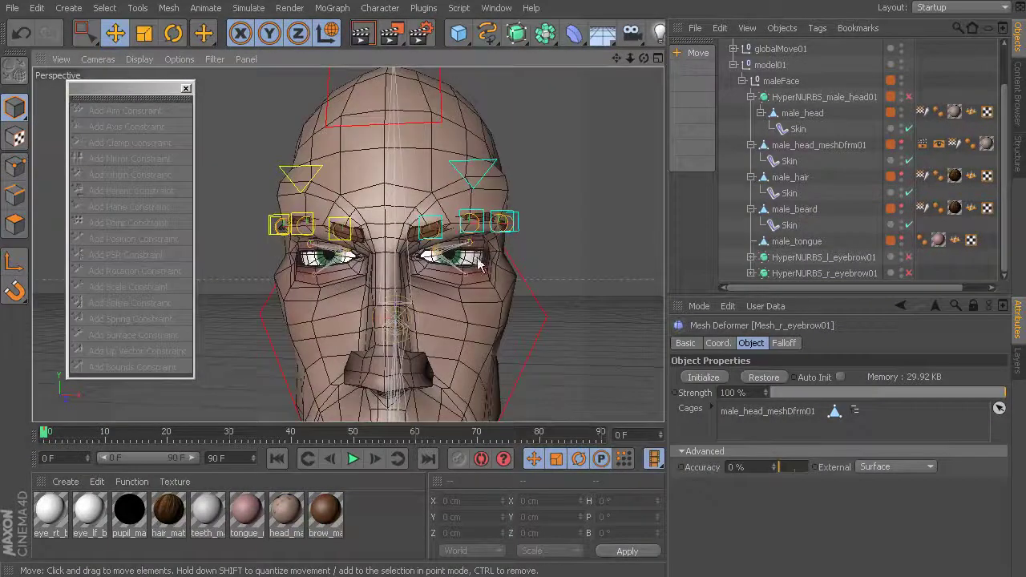
Examine the male head mesh and its eye and eyebrow controllers from several angles and distances.
{"action": "scroll", "coordinate": [456, 259], "scroll_direction": "down", "scroll_amount": 3}
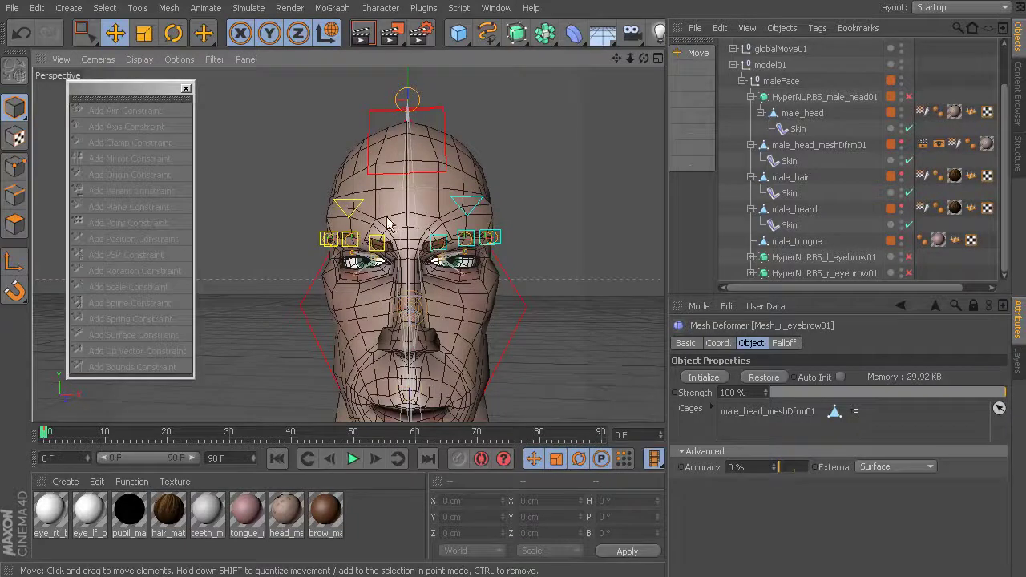
{"action": "scroll", "coordinate": [435, 282], "scroll_direction": "up", "scroll_amount": 2}
{"action": "left_click_drag", "start_coordinate": [435, 286], "coordinate": [459, 278], "text": "alt"}
{"action": "left_click_drag", "start_coordinate": [300, 294], "coordinate": [427, 212], "text": "alt"}
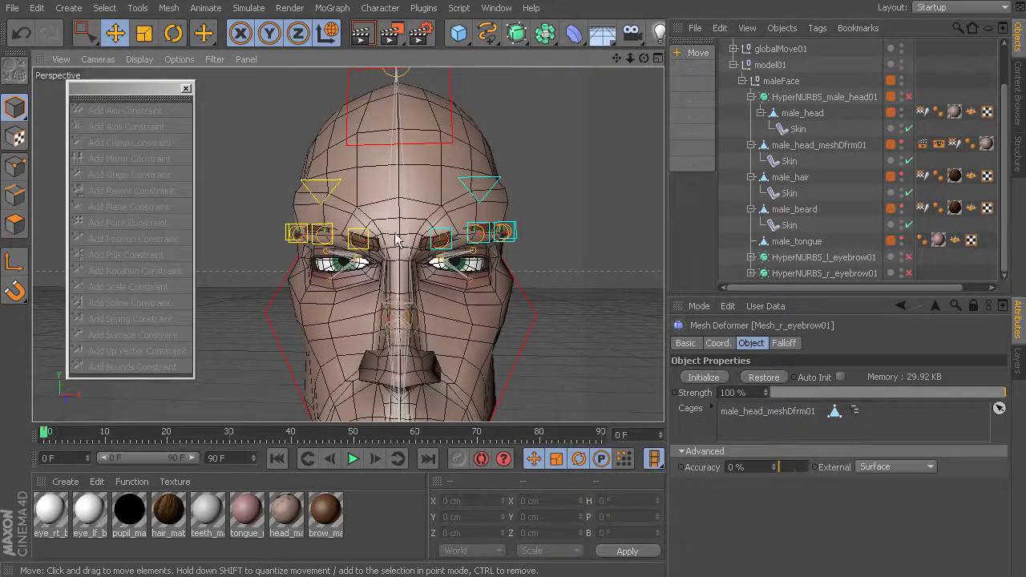
{"action": "left_click_drag", "start_coordinate": [404, 261], "coordinate": [470, 285], "text": "alt"}
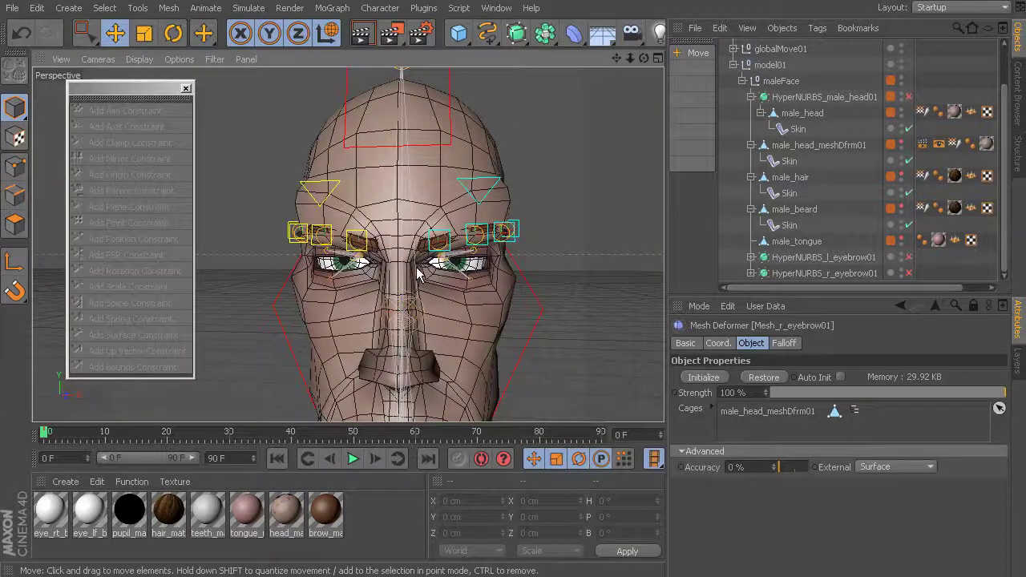
{"action": "right_click_drag", "start_coordinate": [513, 287], "coordinate": [502, 285], "text": "alt"}
{"action": "middle_click_drag", "start_coordinate": [502, 285], "coordinate": [458, 250], "text": "alt"}
{"action": "left_click_drag", "start_coordinate": [437, 257], "coordinate": [390, 275], "text": "alt"}
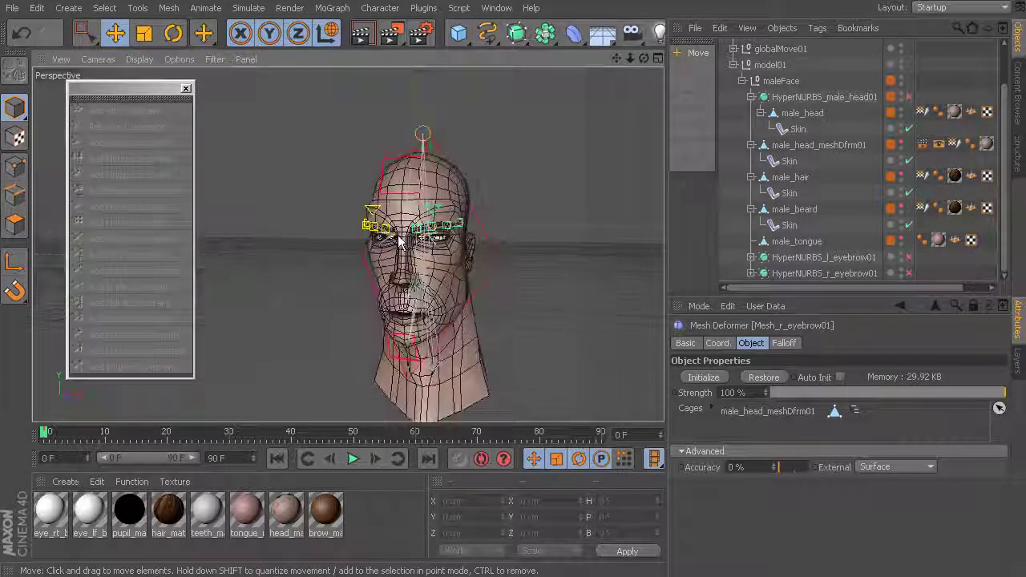
{"action": "right_click_drag", "start_coordinate": [469, 290], "coordinate": [373, 242], "text": "alt"}
{"action": "middle_click_drag", "start_coordinate": [373, 242], "coordinate": [368, 211], "text": "alt"}
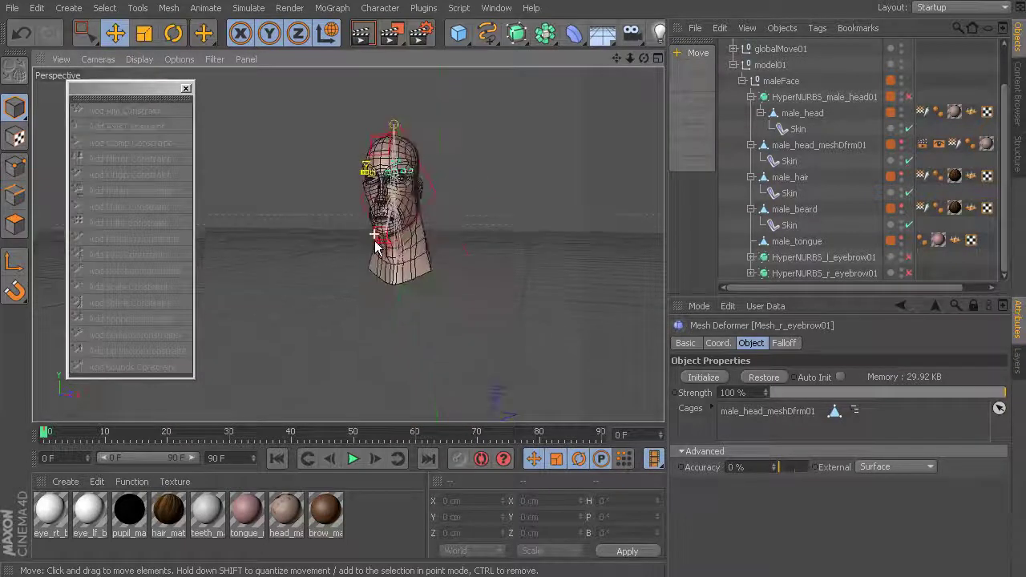
{"action": "left_click_drag", "start_coordinate": [377, 233], "coordinate": [393, 276], "text": "alt"}
{"action": "right_click_drag", "start_coordinate": [438, 245], "coordinate": [430, 227], "text": "alt"}
{"action": "middle_click_drag", "start_coordinate": [431, 227], "coordinate": [366, 259], "text": "alt"}
{"action": "left_click_drag", "start_coordinate": [366, 259], "coordinate": [377, 218], "text": "alt"}
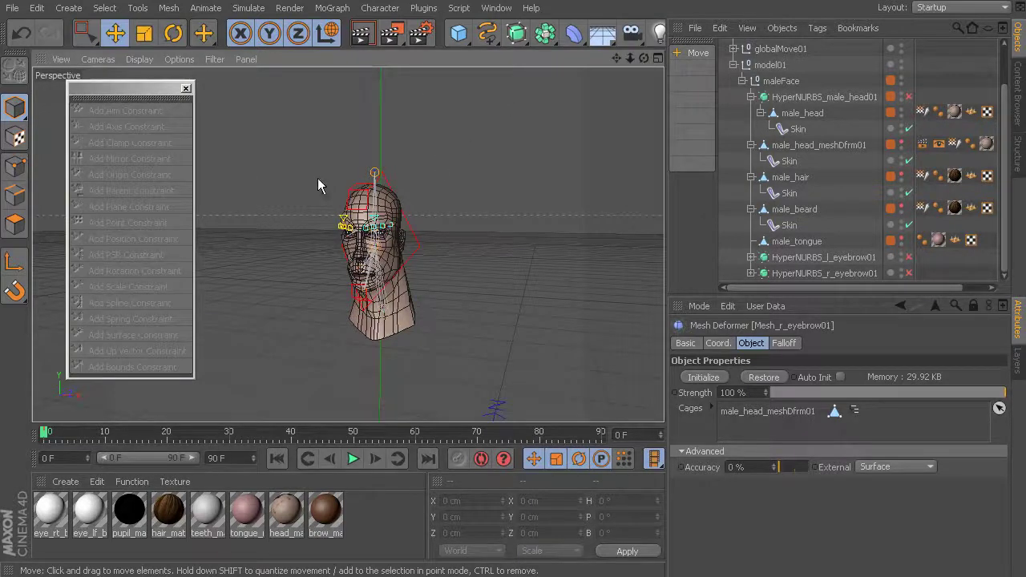
Add a Circle spline at the scene origin and make it editable.
{"action": "left_click", "coordinate": [475, 37]}
{"action": "left_click", "coordinate": [616, 111]}
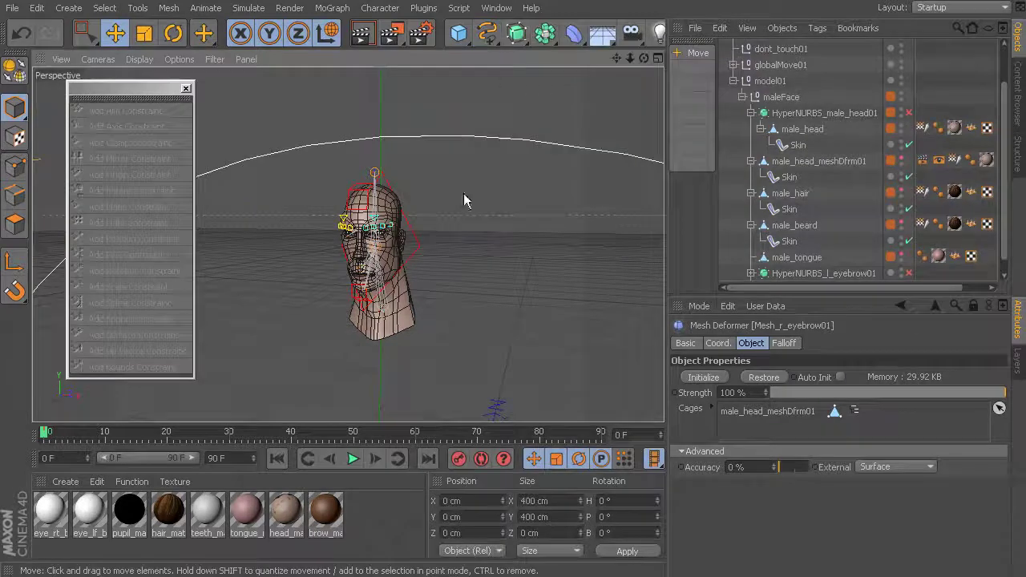
{"action": "scroll", "coordinate": [413, 231], "scroll_direction": "down", "scroll_amount": 10}
{"action": "middle_click_drag", "start_coordinate": [405, 238], "coordinate": [408, 212], "text": "alt"}
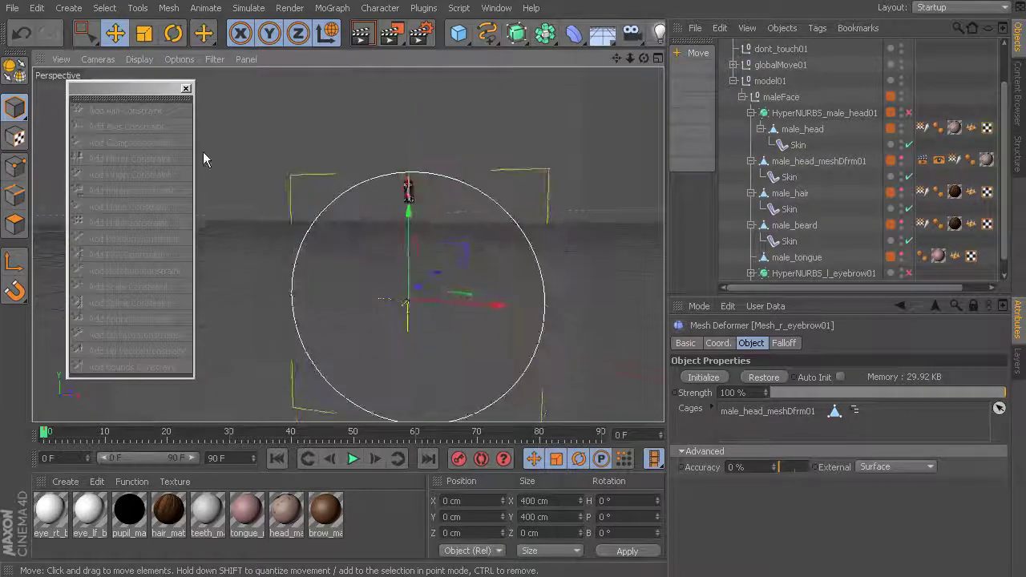
{"action": "left_click", "coordinate": [18, 75]}
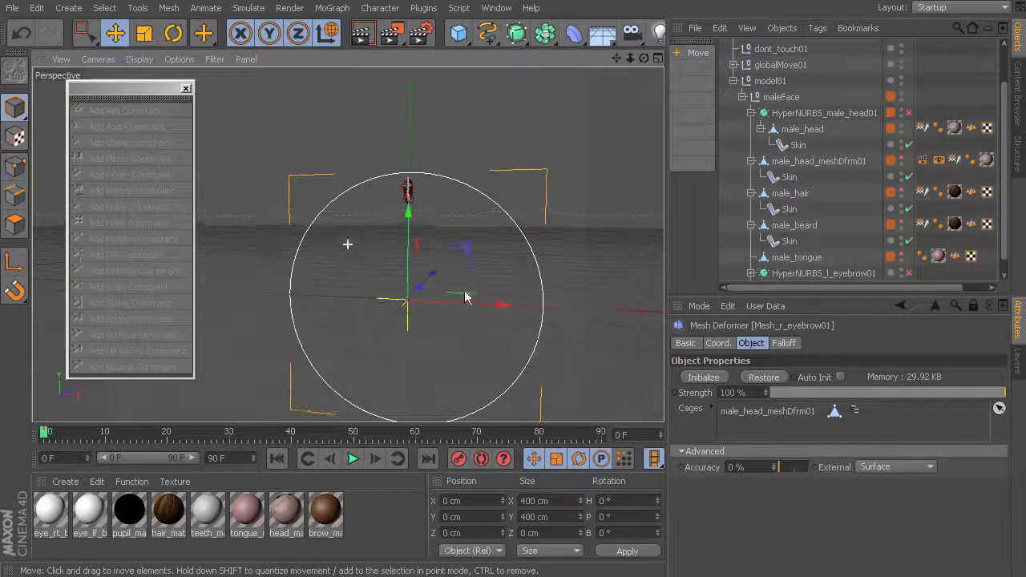
Select all the circle's points, scale them down to about 29.7 cm across, and return to Model mode.
{"action": "left_click", "coordinate": [15, 166]}
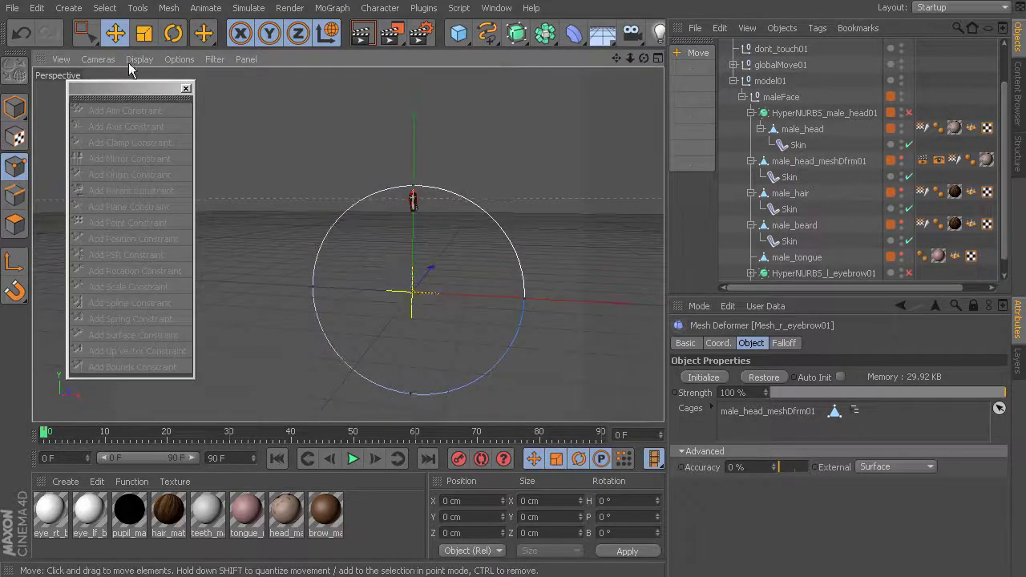
{"action": "left_click", "coordinate": [84, 33]}
{"action": "left_click_drag", "start_coordinate": [283, 142], "coordinate": [587, 436]}
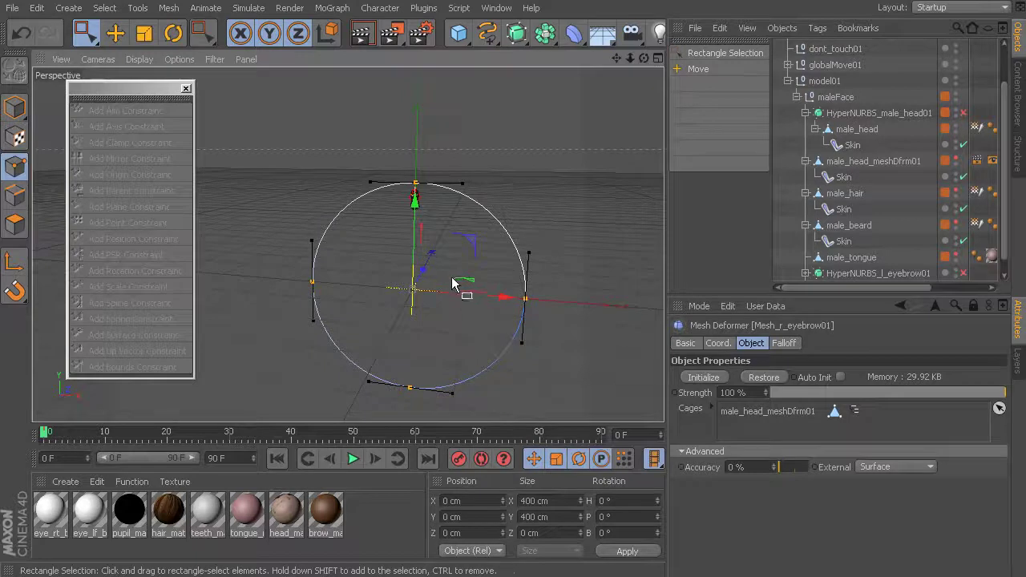
{"action": "key", "text": "t"}
{"action": "left_click_drag", "start_coordinate": [447, 262], "coordinate": [178, 363]}
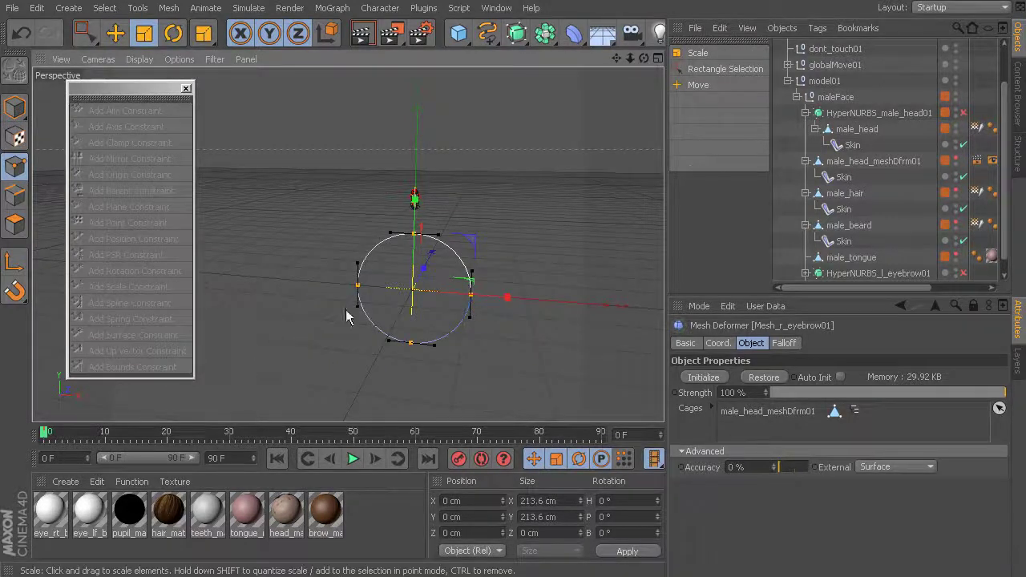
{"action": "left_click_drag", "start_coordinate": [439, 272], "coordinate": [130, 352]}
{"action": "mouse_move", "coordinate": [321, 298]}
{"action": "right_mouse_down", "text": "alt"}
{"action": "mouse_move", "coordinate": [447, 300]}
{"action": "mouse_move", "coordinate": [436, 294]}
{"action": "right_mouse_up", "text": "alt"}
{"action": "left_click_drag", "start_coordinate": [436, 294], "coordinate": [88, 341]}
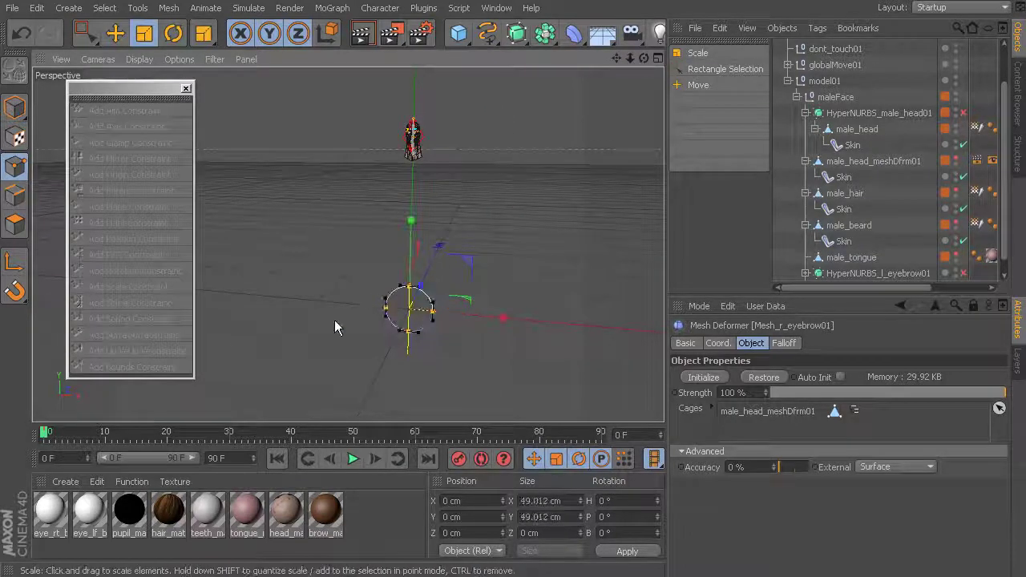
{"action": "right_click_drag", "start_coordinate": [425, 307], "coordinate": [424, 305], "text": "alt"}
{"action": "left_click_drag", "start_coordinate": [424, 305], "coordinate": [223, 340]}
{"action": "right_click_drag", "start_coordinate": [223, 340], "coordinate": [309, 331], "text": "alt"}
{"action": "middle_click_drag", "start_coordinate": [309, 331], "coordinate": [281, 285], "text": "alt"}
{"action": "left_click_drag", "start_coordinate": [281, 287], "coordinate": [358, 298], "text": "alt"}
{"action": "left_click_drag", "start_coordinate": [430, 277], "coordinate": [363, 291]}
{"action": "left_click", "coordinate": [24, 111]}
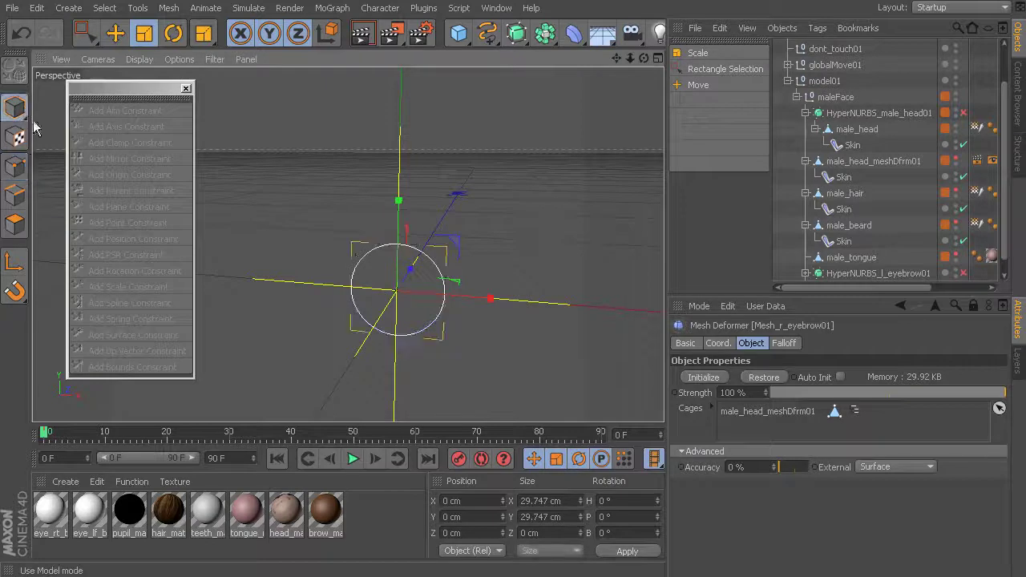
Duplicate the circle in place and set the copy's pitch rotation to 90°.
{"action": "middle_click_drag", "start_coordinate": [370, 246], "coordinate": [353, 258], "text": "alt"}
{"action": "left_click_drag", "start_coordinate": [353, 259], "coordinate": [352, 247], "text": "alt"}
{"action": "right_click_drag", "start_coordinate": [352, 247], "coordinate": [366, 250], "text": "alt"}
{"action": "scroll", "coordinate": [1006, 200], "scroll_direction": "up", "scroll_amount": 3}
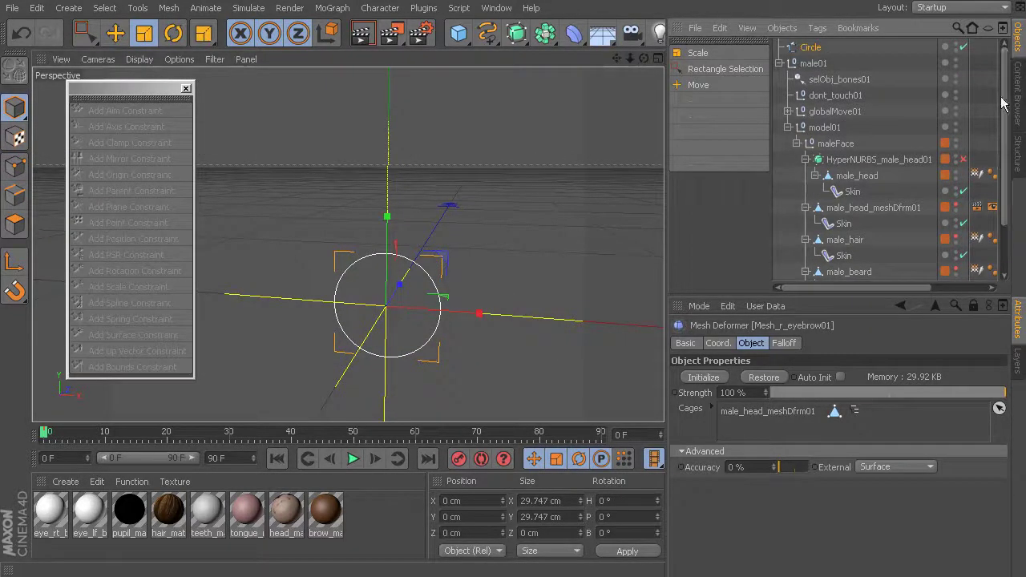
{"action": "middle_click_drag", "start_coordinate": [428, 277], "coordinate": [440, 249], "text": "alt"}
{"action": "key", "text": "ctrl+c"}
{"action": "key", "text": "ctrl+v"}
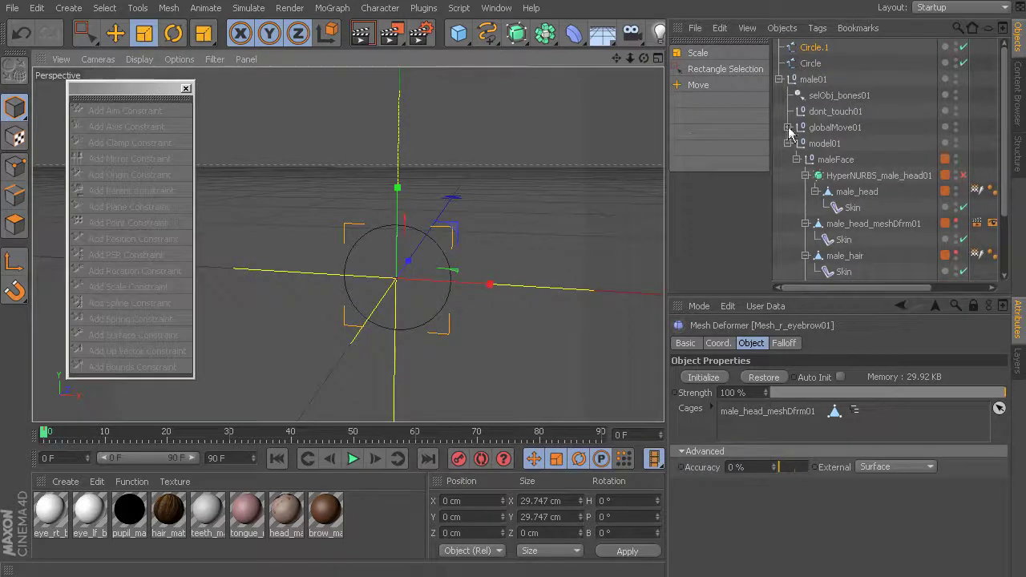
{"action": "right_click_drag", "start_coordinate": [398, 254], "coordinate": [429, 262], "text": "alt"}
{"action": "left_click_drag", "start_coordinate": [429, 262], "coordinate": [381, 328], "text": "alt"}
{"action": "key", "text": "r"}
{"action": "left_click", "coordinate": [633, 517]}
{"action": "type", "text": "90"}
{"action": "key", "text": "Return"}
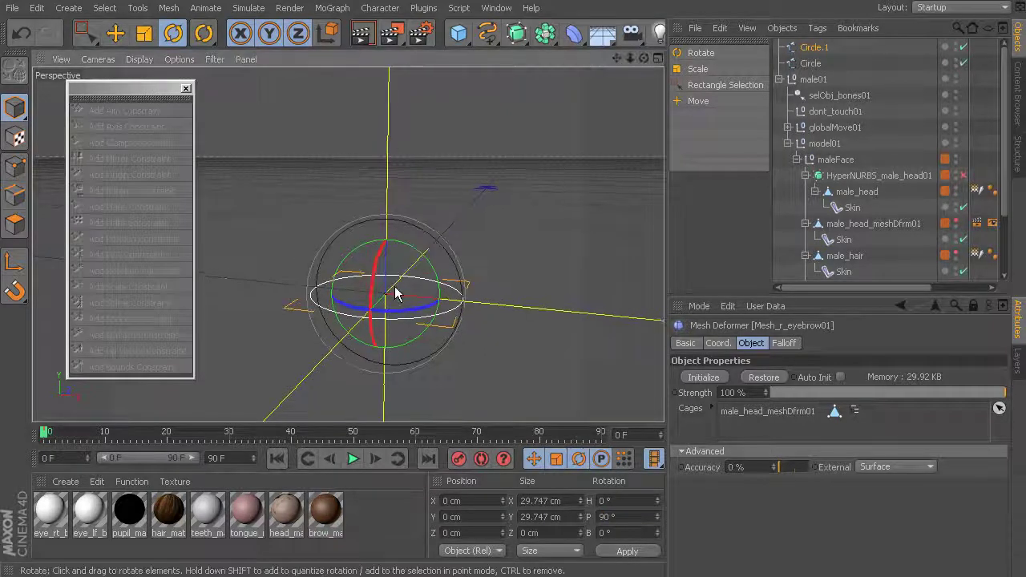
Duplicate the horizontal circle and rotate the copy upright to heading 90°, pitch 0° and bank -90°.
{"action": "key", "text": "ctrl+c"}
{"action": "key", "text": "ctrl+v"}
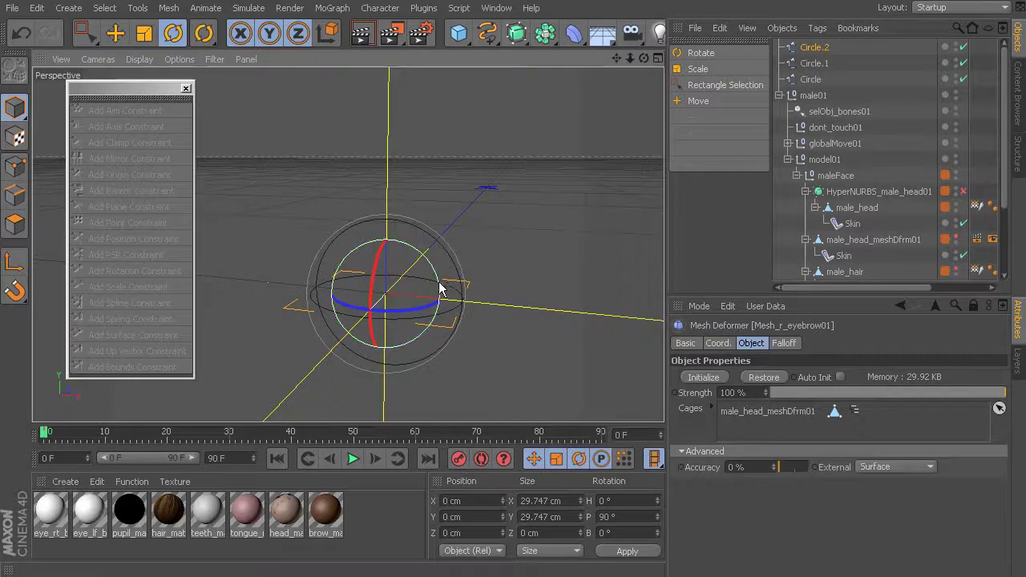
{"action": "left_click_drag", "start_coordinate": [441, 286], "coordinate": [368, 212]}
{"action": "left_click", "coordinate": [624, 517]}
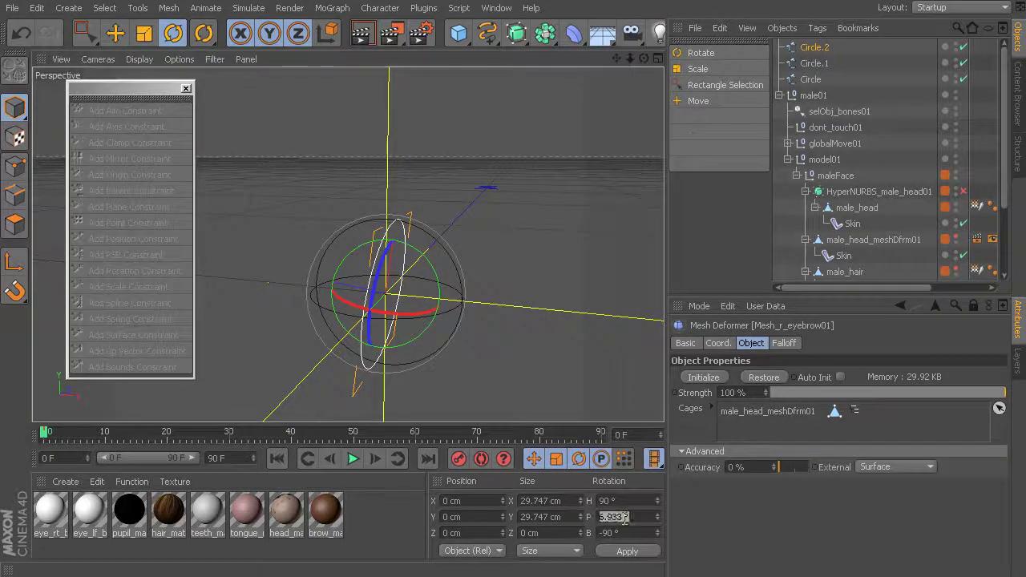
{"action": "type", "text": "0"}
{"action": "key", "text": "Return"}
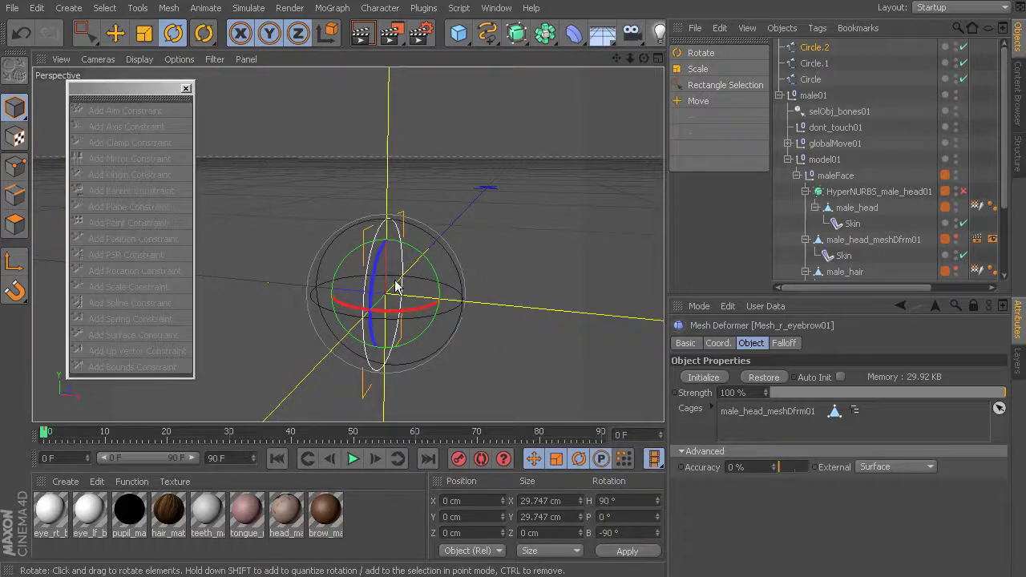
{"action": "left_click", "coordinate": [492, 249]}
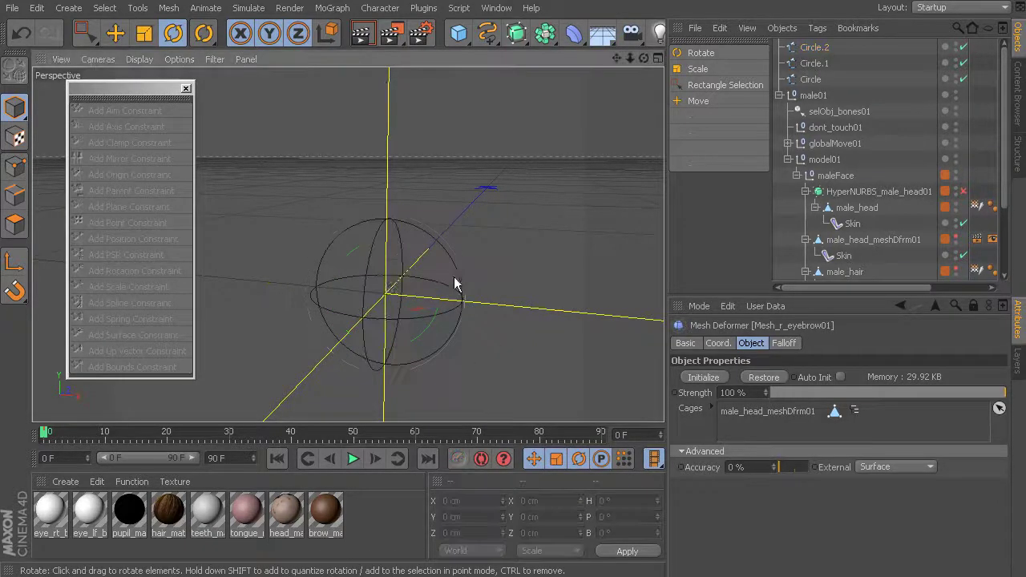
Merge the three circles into one spline with Connect Objects + Delete and select the result.
{"action": "left_click", "coordinate": [810, 81]}
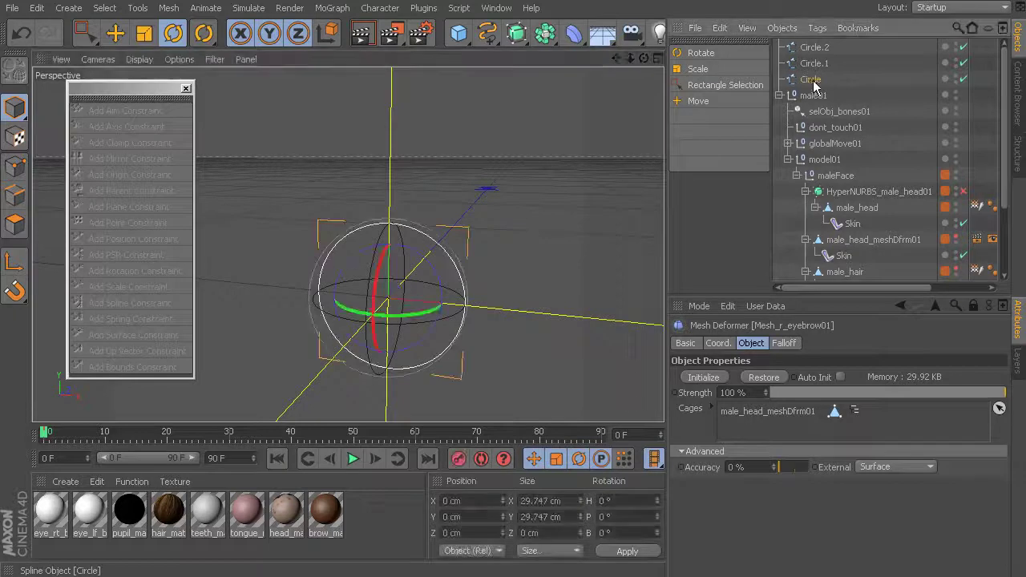
{"action": "left_click", "coordinate": [823, 48], "text": "shift"}
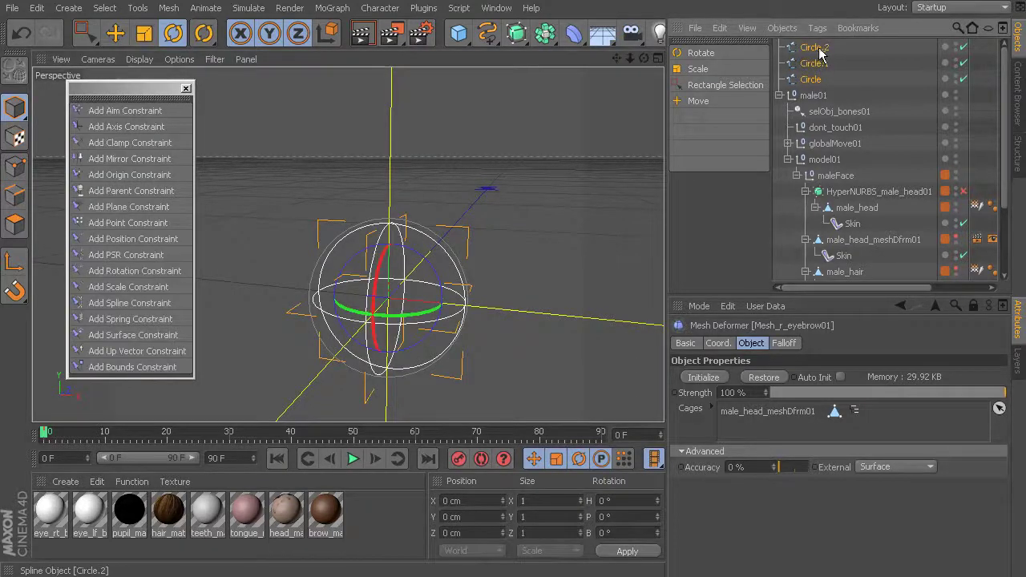
{"action": "left_click", "coordinate": [790, 30]}
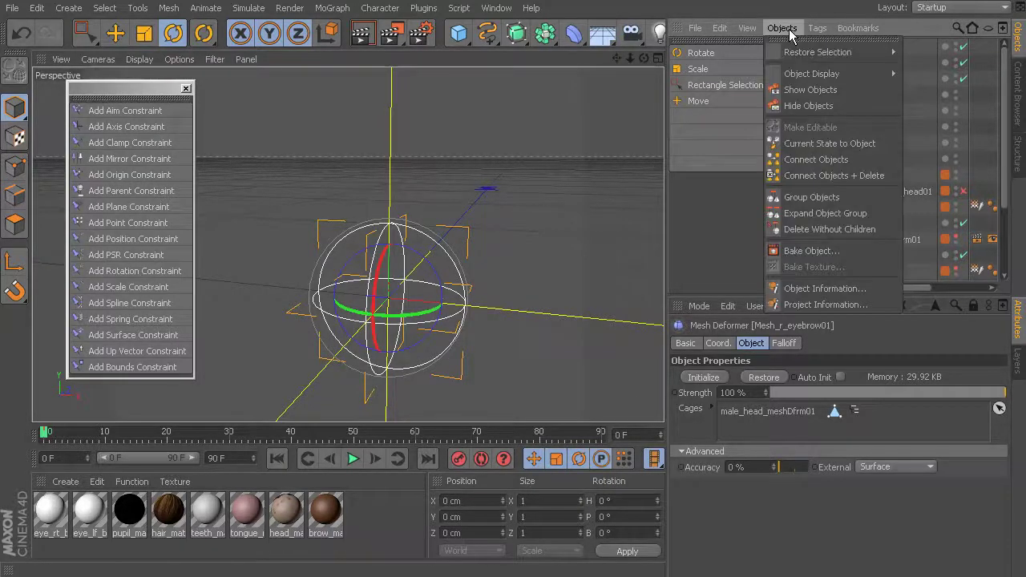
{"action": "left_click", "coordinate": [833, 176]}
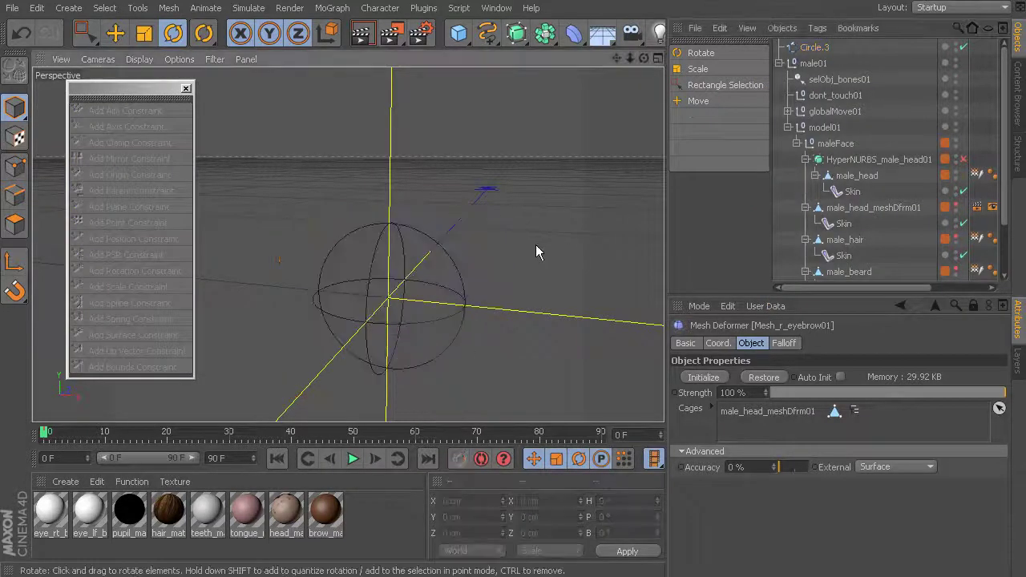
{"action": "left_click", "coordinate": [452, 270]}
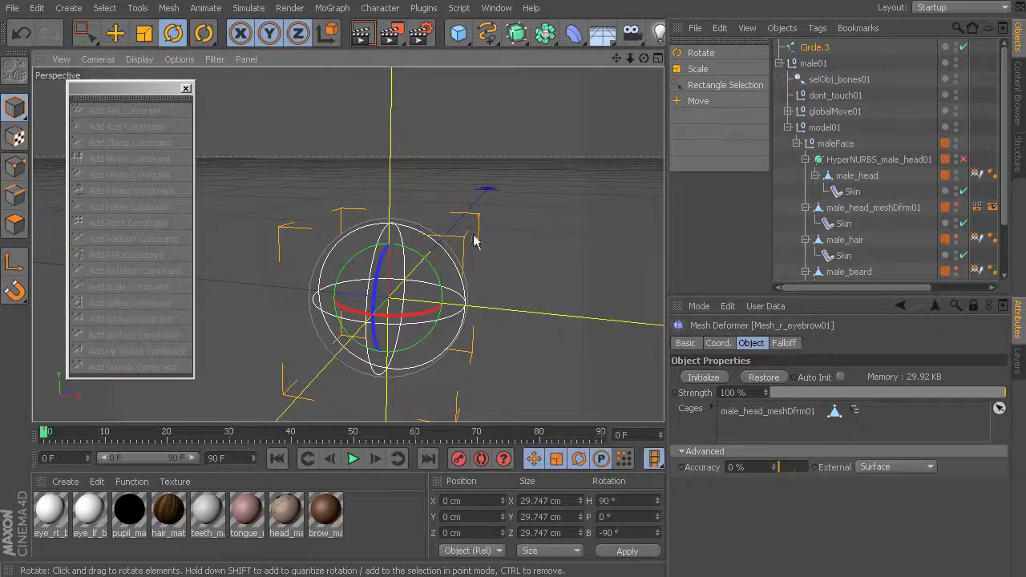
Close the constraints palette and enable 3D snapping with Axis Snapping on and Grid Snapping off.
{"action": "left_click_drag", "start_coordinate": [523, 237], "coordinate": [439, 247], "text": "alt"}
{"action": "scroll", "coordinate": [439, 247], "scroll_direction": "down", "scroll_amount": 5}
{"action": "left_click", "coordinate": [187, 89]}
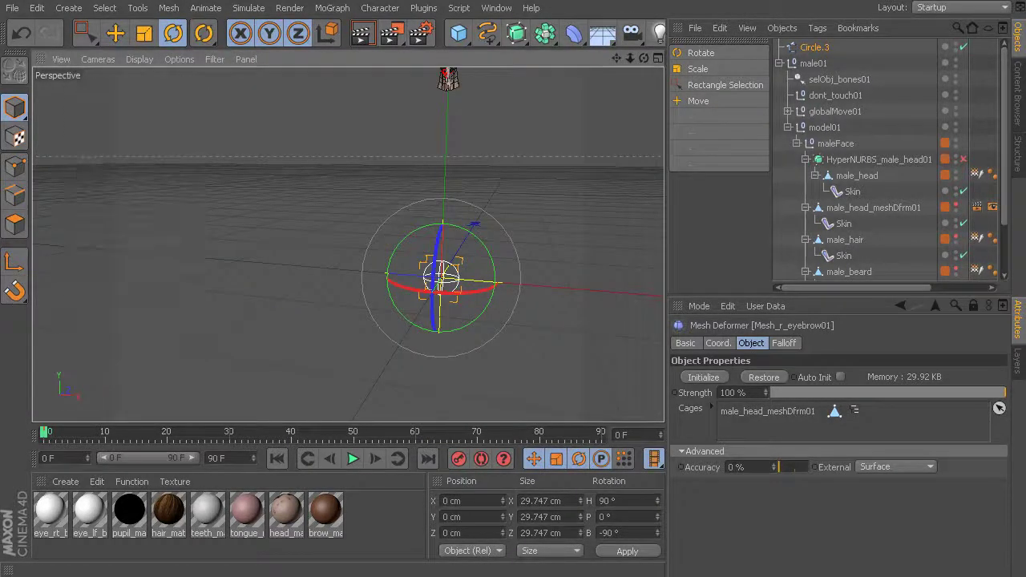
{"action": "left_click", "coordinate": [16, 293]}
{"action": "left_click", "coordinate": [87, 226]}
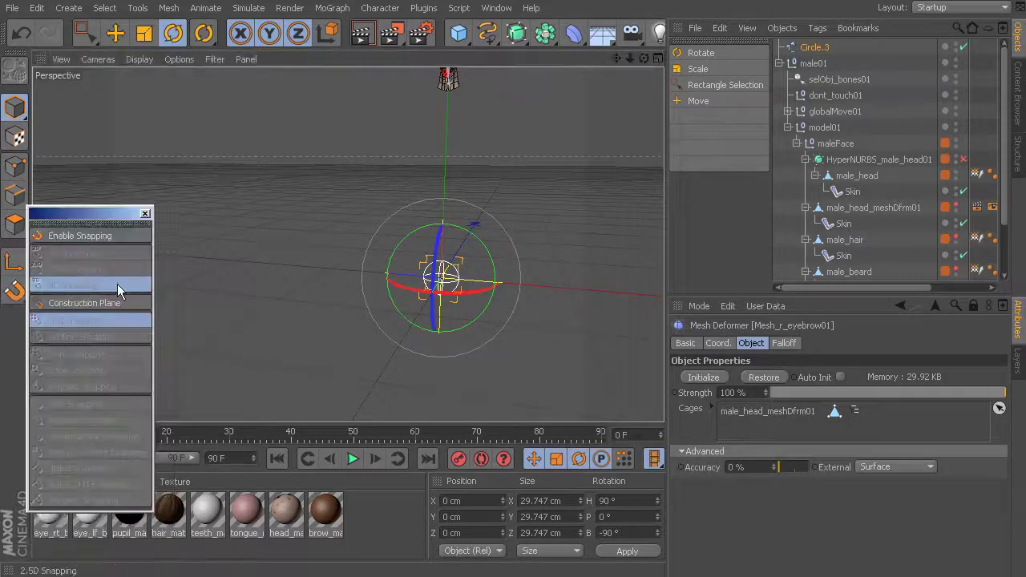
{"action": "left_click", "coordinate": [88, 239]}
{"action": "left_click", "coordinate": [83, 320]}
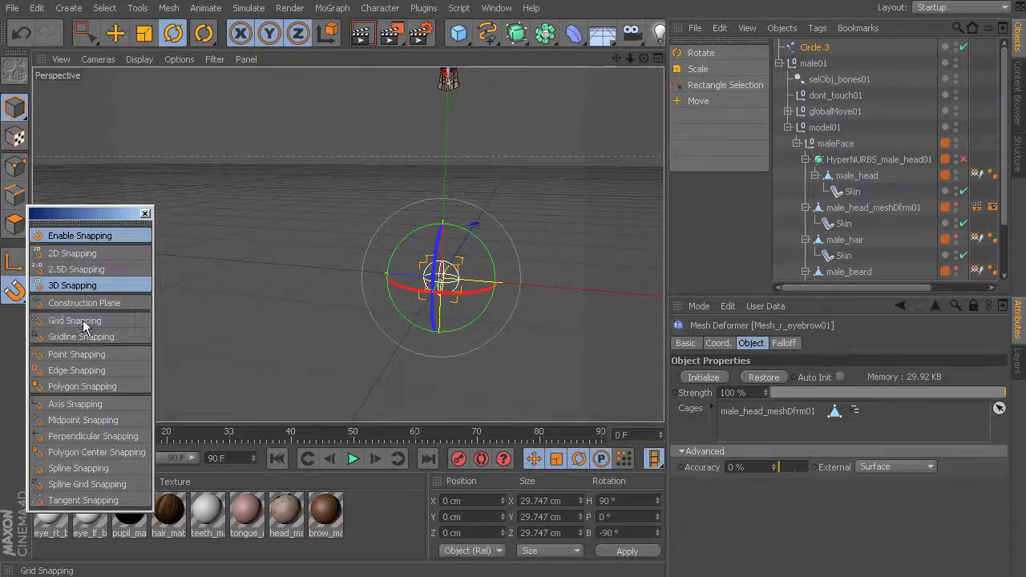
{"action": "left_click", "coordinate": [74, 404]}
Move the merged spline up to the eye area at about X 3.52, Y 178.2, Z -12.75 cm, and unlock the attributes display.
{"action": "left_click_drag", "start_coordinate": [515, 278], "coordinate": [486, 279], "text": "alt"}
{"action": "key", "text": "e"}
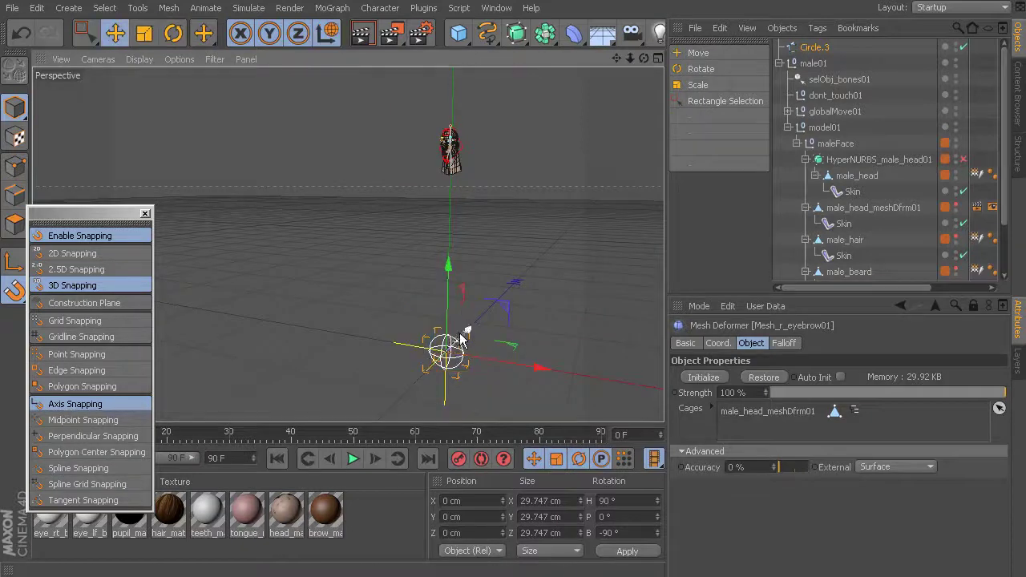
{"action": "left_click_drag", "start_coordinate": [458, 324], "coordinate": [470, 109]}
{"action": "key", "text": "o"}
{"action": "scroll", "coordinate": [413, 246], "scroll_direction": "up", "scroll_amount": 5}
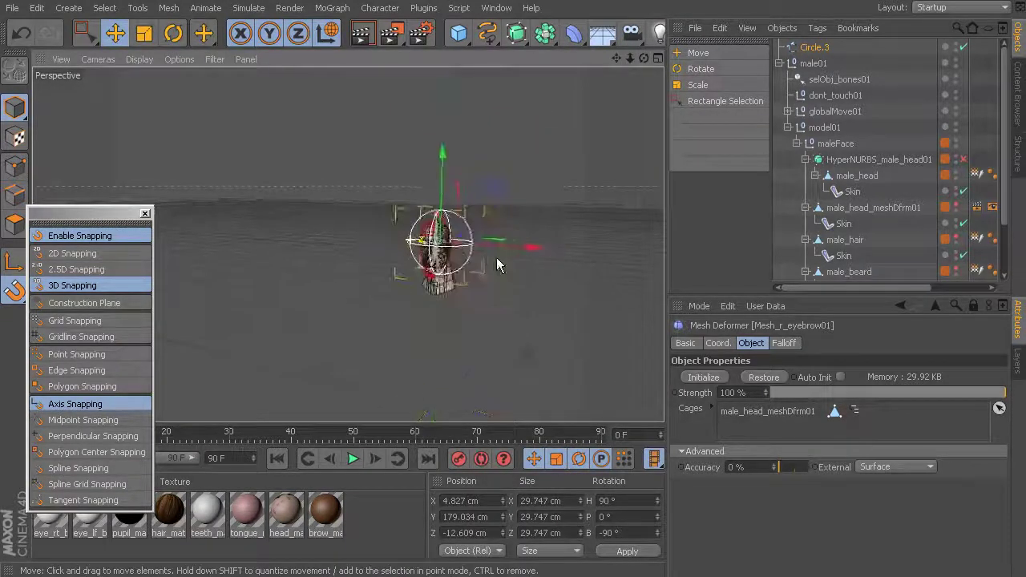
{"action": "scroll", "coordinate": [409, 250], "scroll_direction": "up", "scroll_amount": 4}
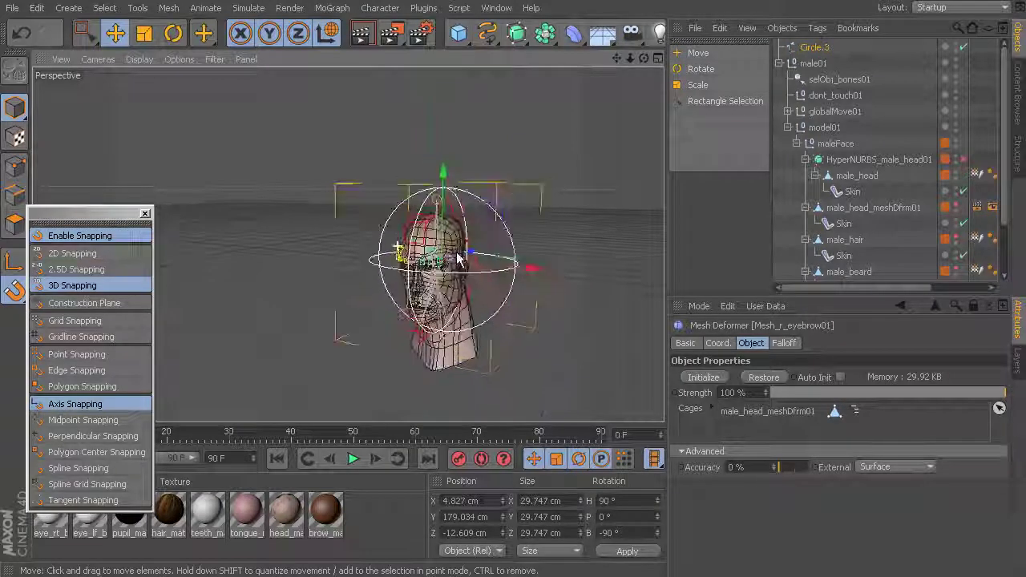
{"action": "scroll", "coordinate": [481, 240], "scroll_direction": "up", "scroll_amount": 5}
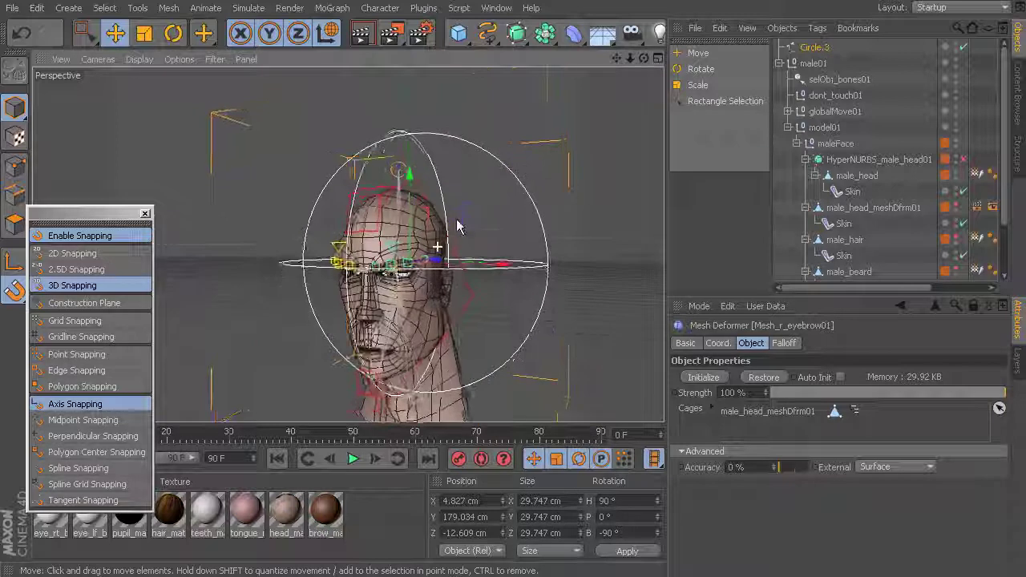
{"action": "scroll", "coordinate": [485, 234], "scroll_direction": "up", "scroll_amount": 5}
{"action": "left_click_drag", "start_coordinate": [490, 234], "coordinate": [467, 234]}
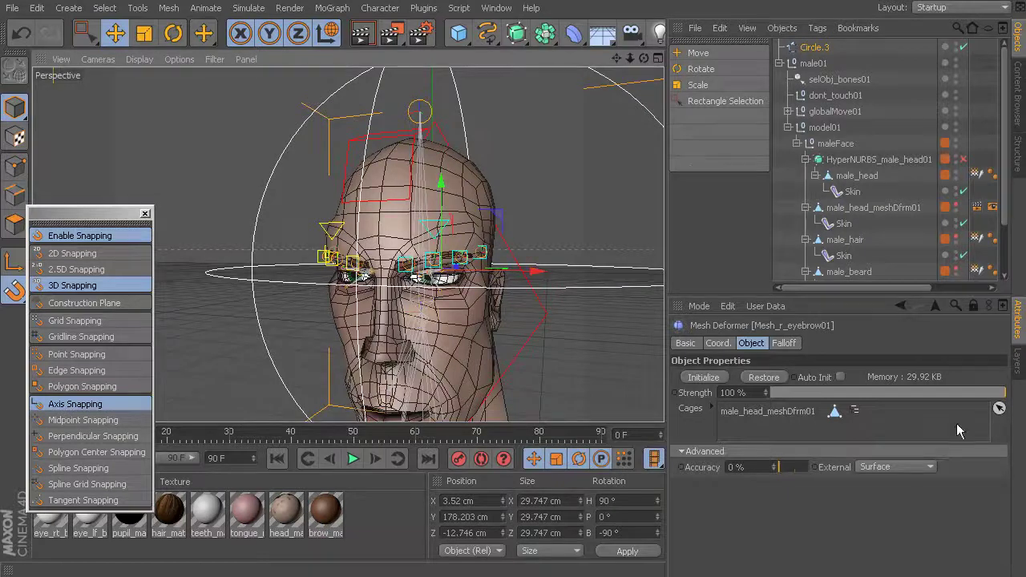
{"action": "left_click", "coordinate": [972, 306]}
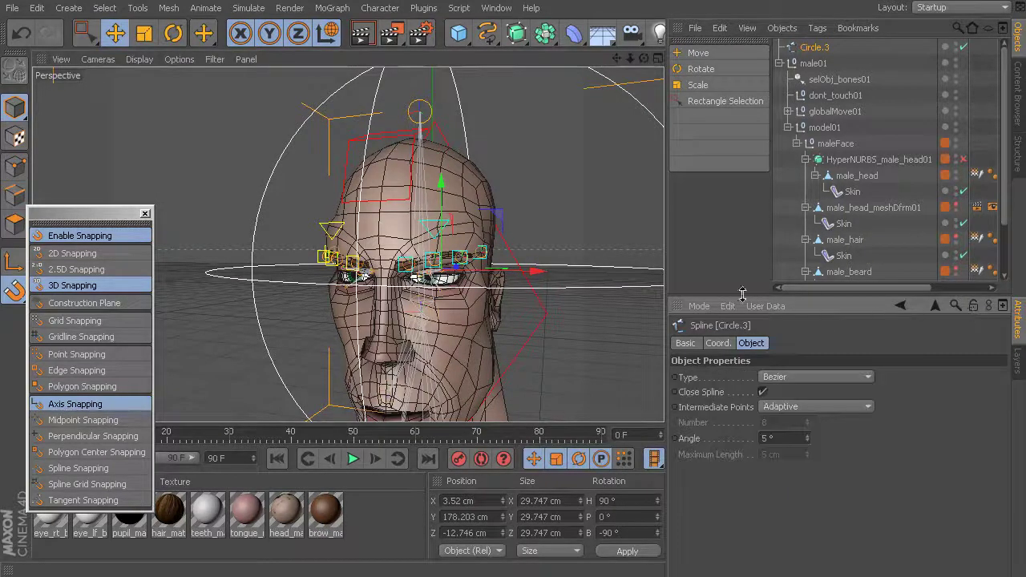
Hide face_layer and snap the merged spline to the left eye's lid joints at X 2.157, Y 177.919, Z -10.598 cm.
{"action": "left_click", "coordinate": [1016, 356]}
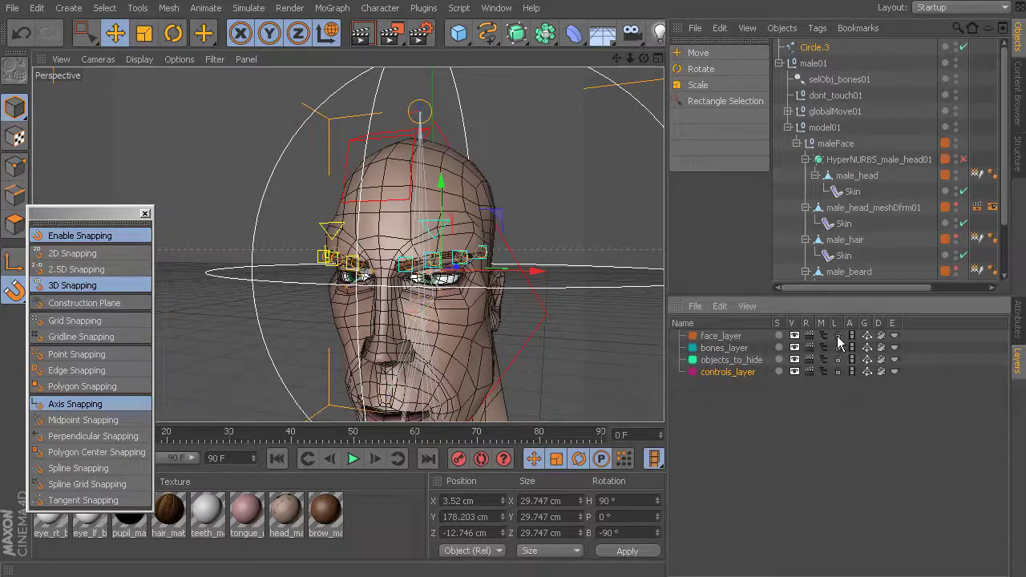
{"action": "left_click", "coordinate": [794, 337]}
{"action": "left_click_drag", "start_coordinate": [614, 291], "coordinate": [558, 286], "text": "alt"}
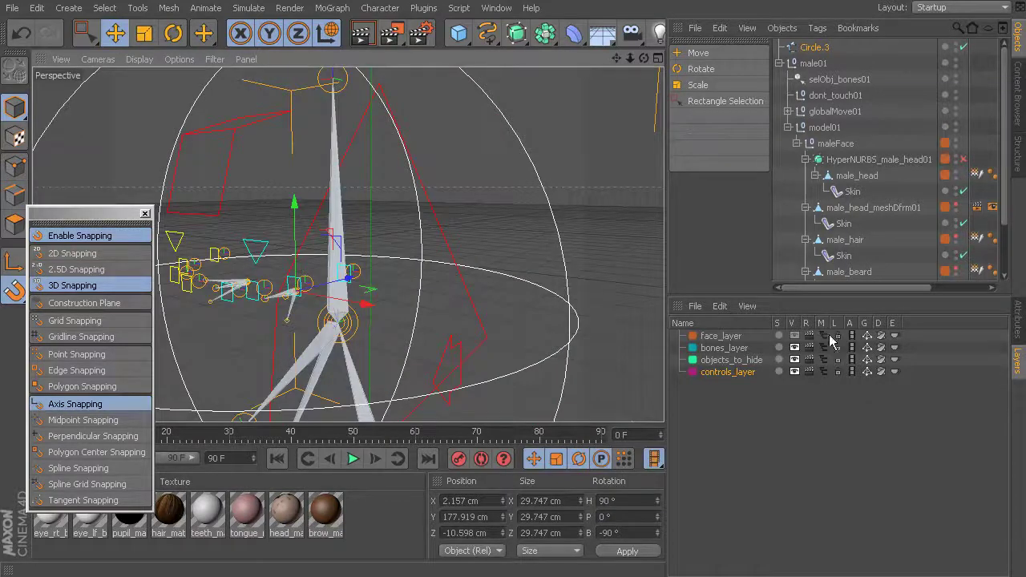
Make face_layer visible again in the viewport and lock it against selection.
{"action": "left_click", "coordinate": [796, 337]}
{"action": "left_click_drag", "start_coordinate": [449, 272], "coordinate": [521, 277], "text": "alt"}
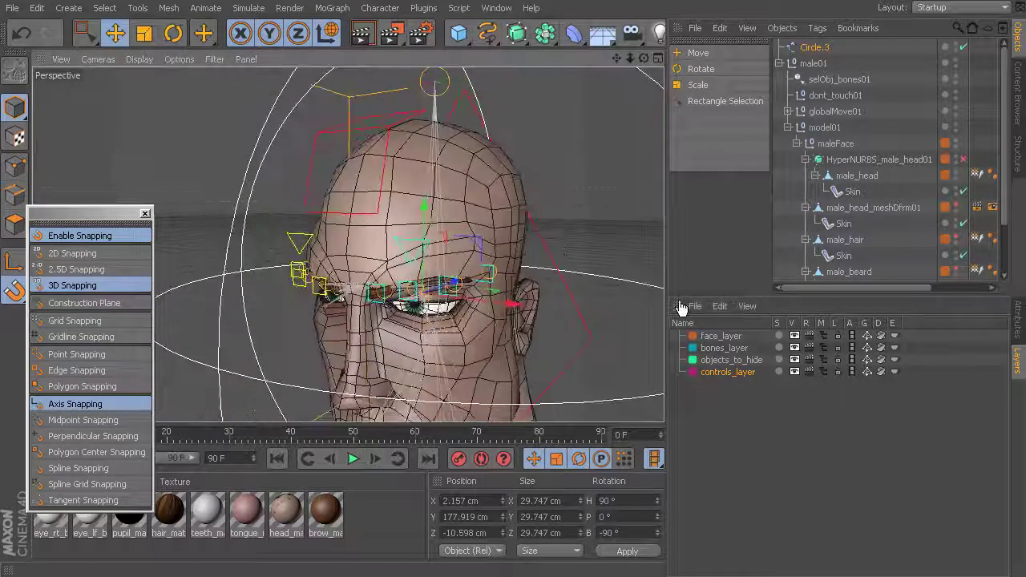
{"action": "left_click", "coordinate": [838, 336]}
{"action": "mouse_move", "coordinate": [449, 266]}
{"action": "left_mouse_down", "text": "alt"}
{"action": "mouse_move", "coordinate": [425, 265]}
{"action": "mouse_move", "coordinate": [437, 264]}
{"action": "left_mouse_up", "text": "alt"}
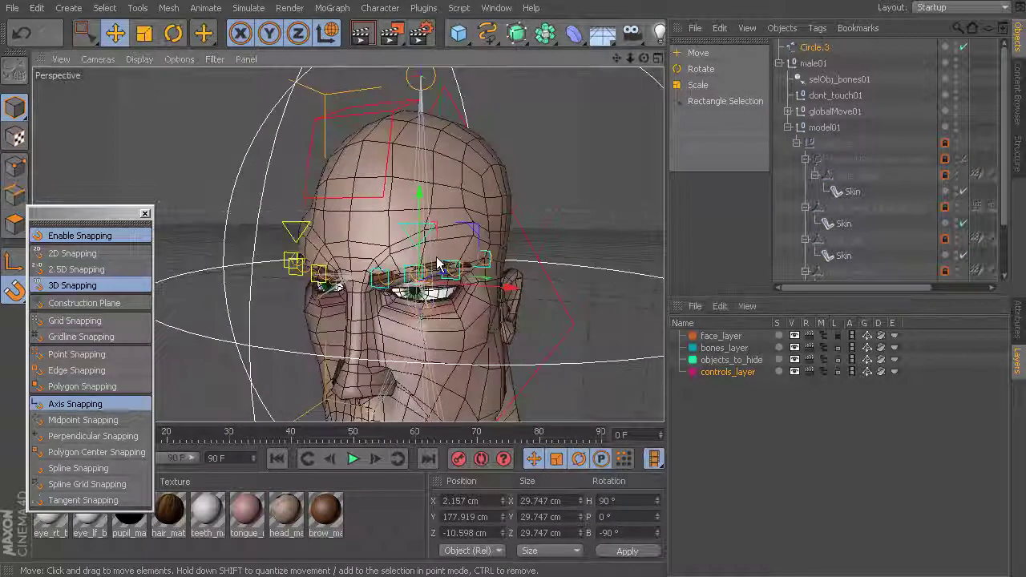
Scale the sphere-shaped spline down uniformly to about 5.35 cm so it fits around the eye.
{"action": "key", "text": "t"}
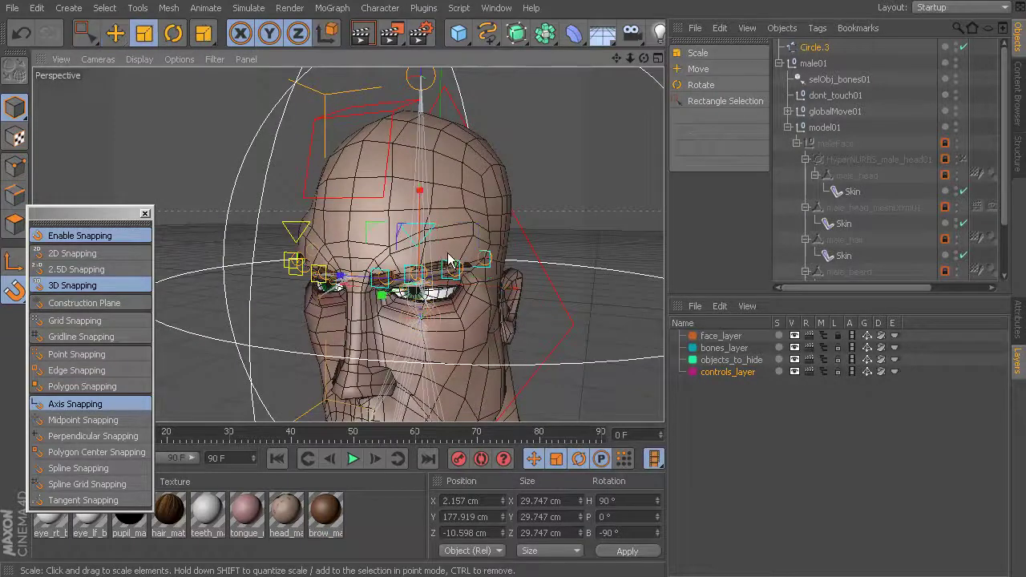
{"action": "left_click_drag", "start_coordinate": [393, 258], "coordinate": [97, 375]}
{"action": "left_click_drag", "start_coordinate": [529, 207], "coordinate": [493, 215], "text": "alt"}
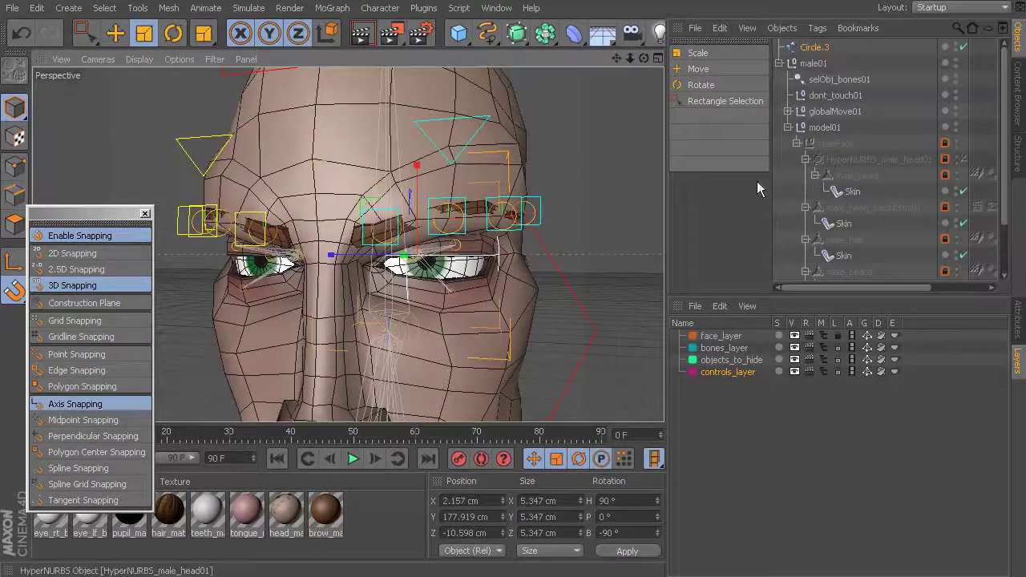
Rename the merged spline anim_l_eye01 and add it to controls_layer.
{"action": "double_click", "coordinate": [818, 48]}
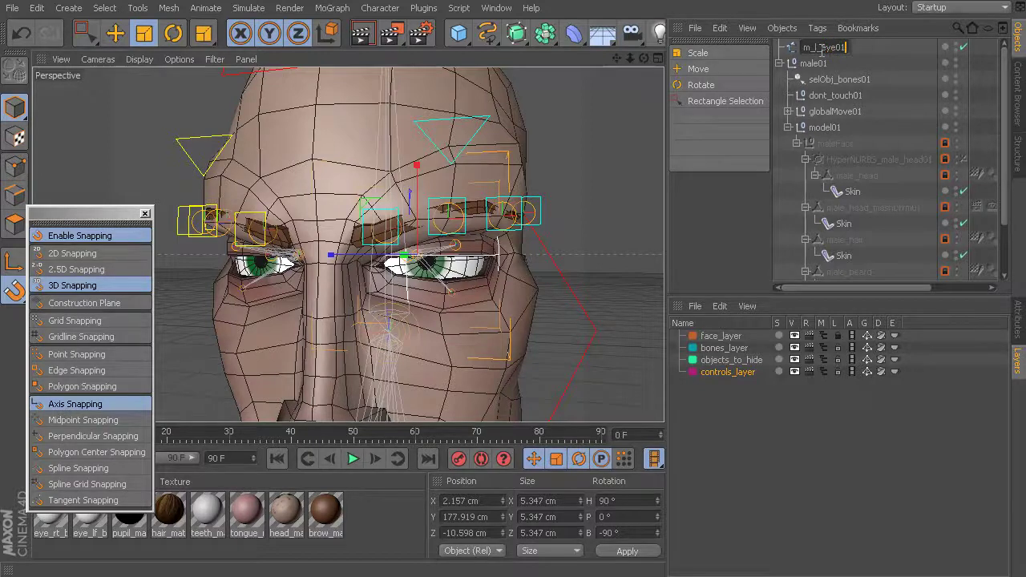
{"action": "key", "text": "Return"}
{"action": "left_click_drag", "start_coordinate": [381, 236], "coordinate": [520, 211], "text": "alt"}
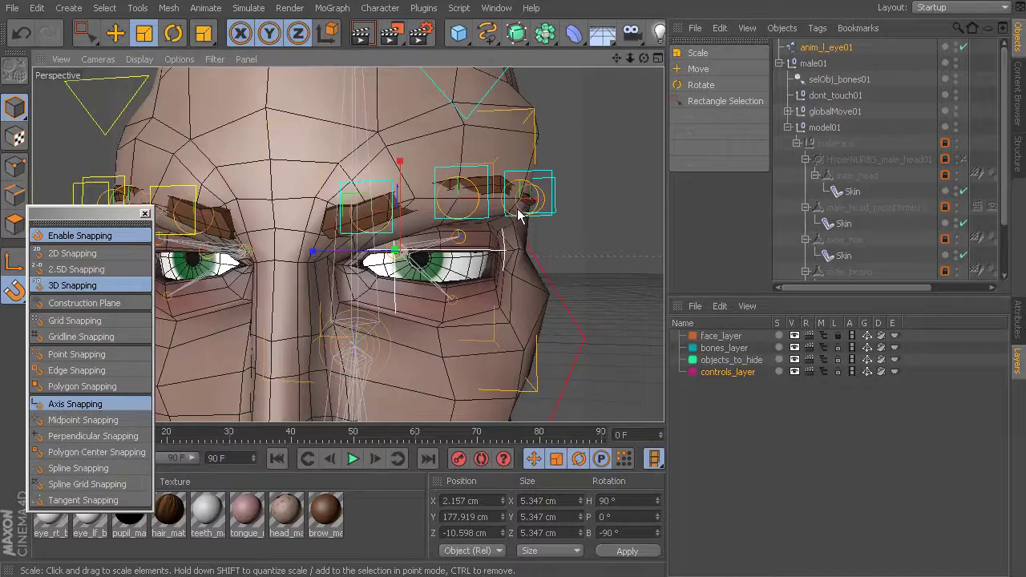
{"action": "right_click", "coordinate": [739, 383]}
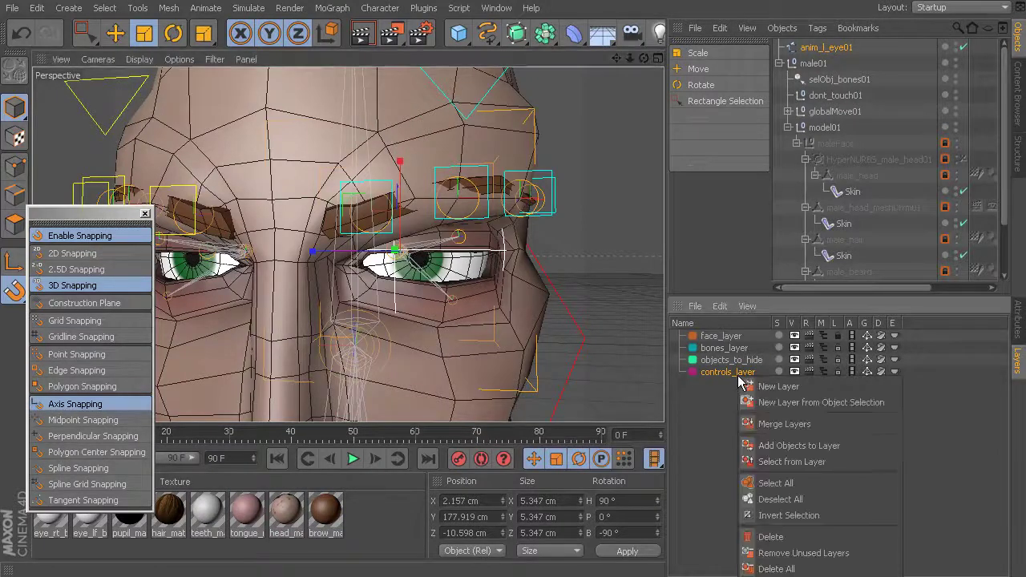
{"action": "left_click", "coordinate": [833, 449]}
{"action": "left_click_drag", "start_coordinate": [615, 376], "coordinate": [469, 298], "text": "alt"}
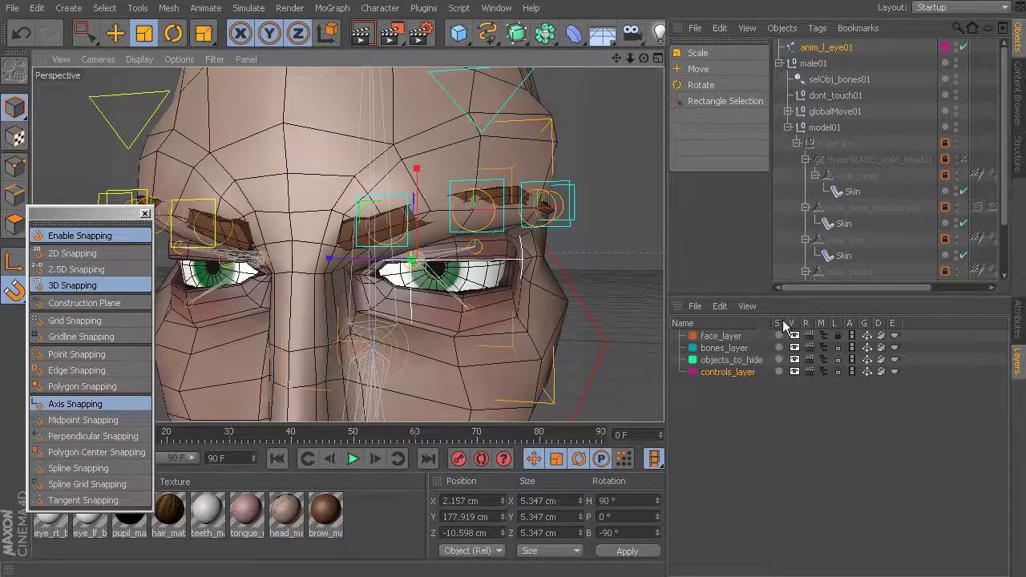
Turn on Use Color in the basic properties of anim_l_eye01.
{"action": "left_click", "coordinate": [1016, 319]}
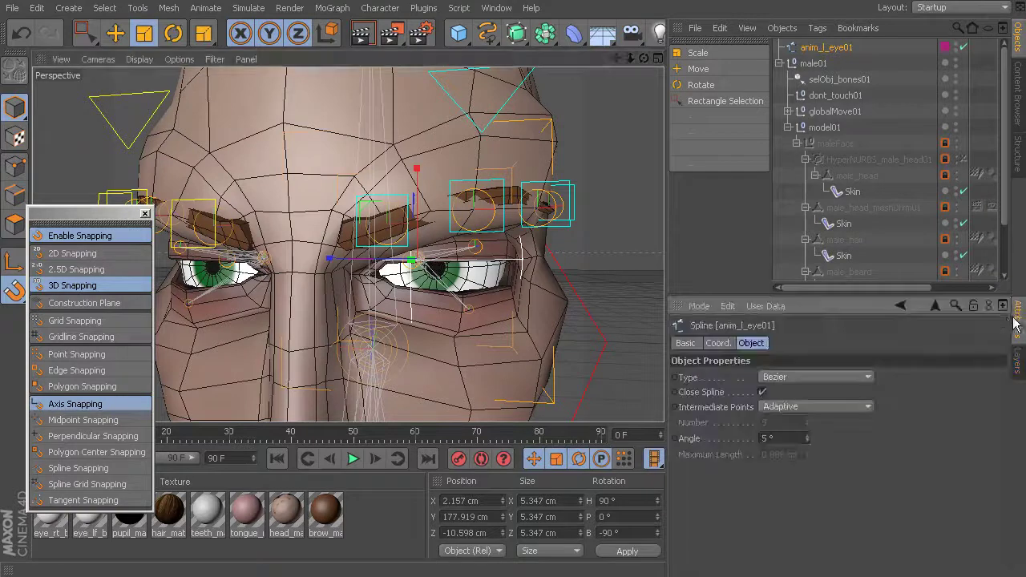
{"action": "scroll", "coordinate": [454, 256], "scroll_direction": "up", "scroll_amount": 3}
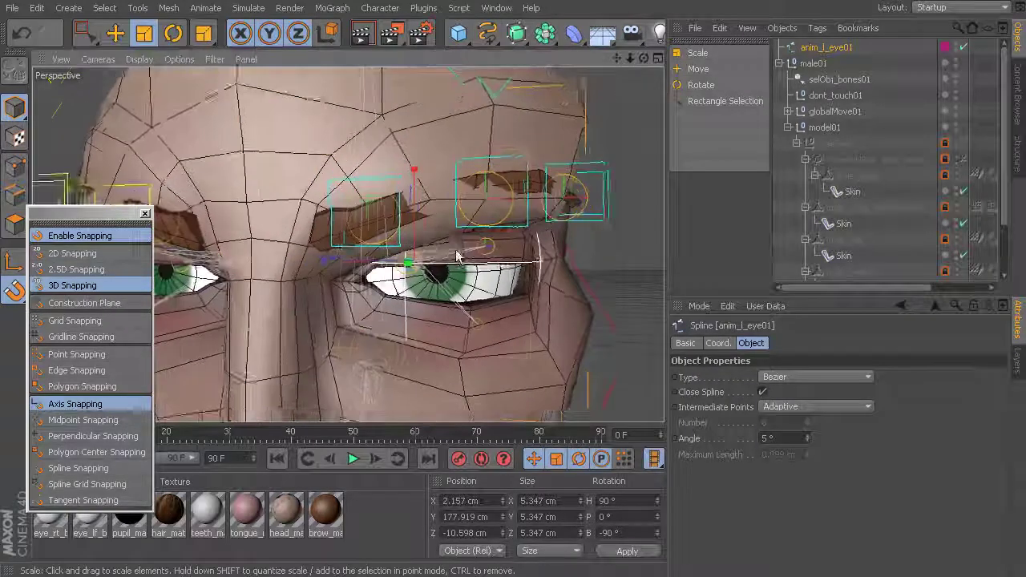
{"action": "left_click_drag", "start_coordinate": [454, 257], "coordinate": [473, 271], "text": "alt"}
{"action": "left_click", "coordinate": [685, 343]}
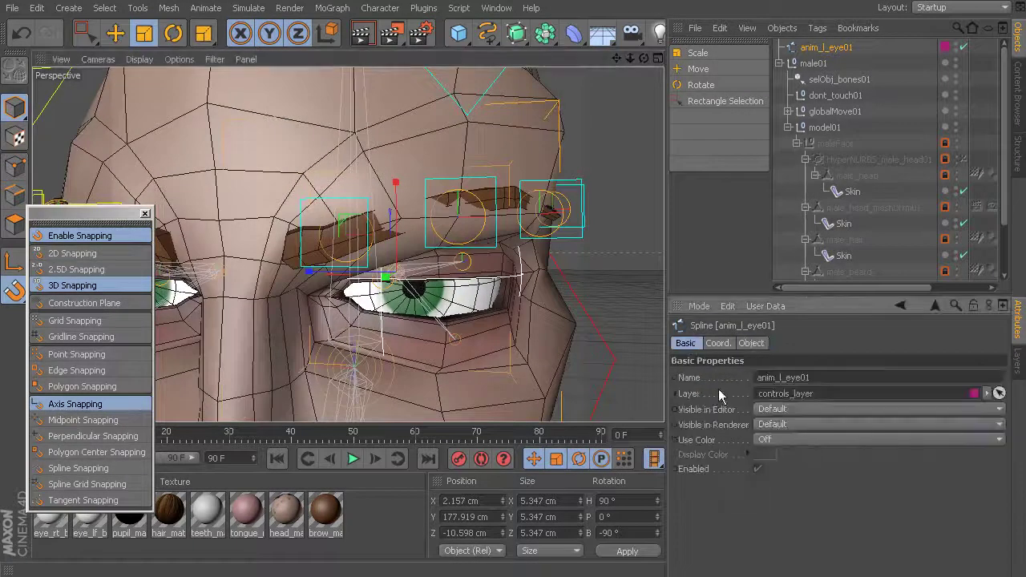
{"action": "left_click", "coordinate": [765, 448]}
{"action": "left_click", "coordinate": [805, 491]}
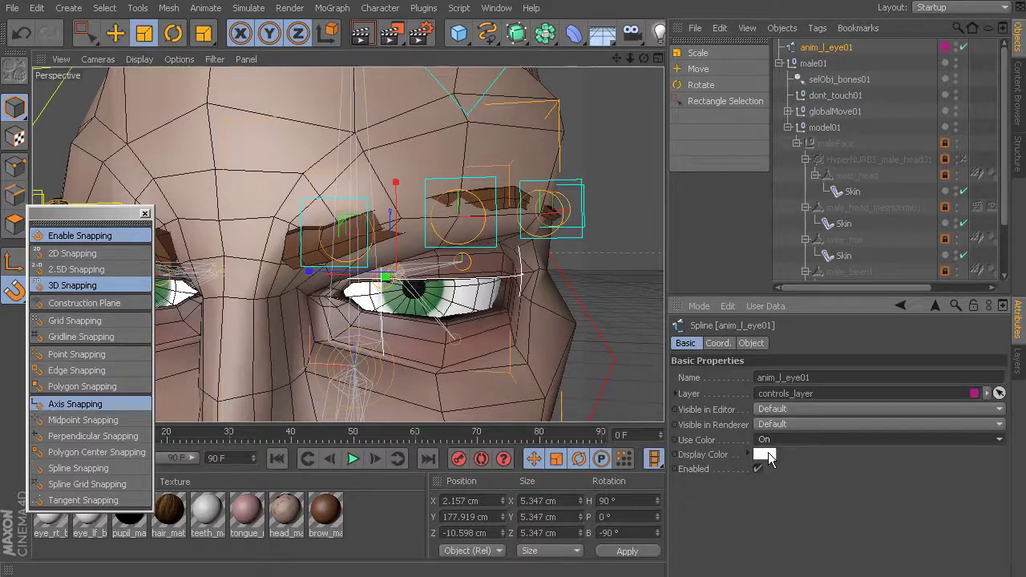
Set the display color of anim_l_eye01 to the cyan of the left brow controllers (R 0, G 255, B 246), sampled from the viewport.
{"action": "left_click", "coordinate": [765, 454]}
{"action": "left_click", "coordinate": [821, 508]}
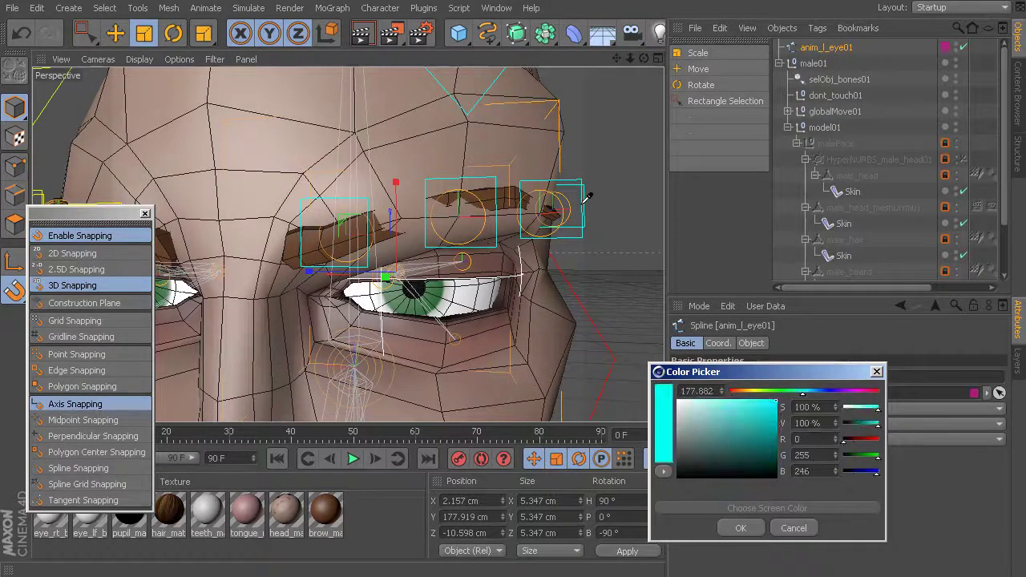
{"action": "left_click", "coordinate": [583, 210]}
{"action": "left_click", "coordinate": [728, 508]}
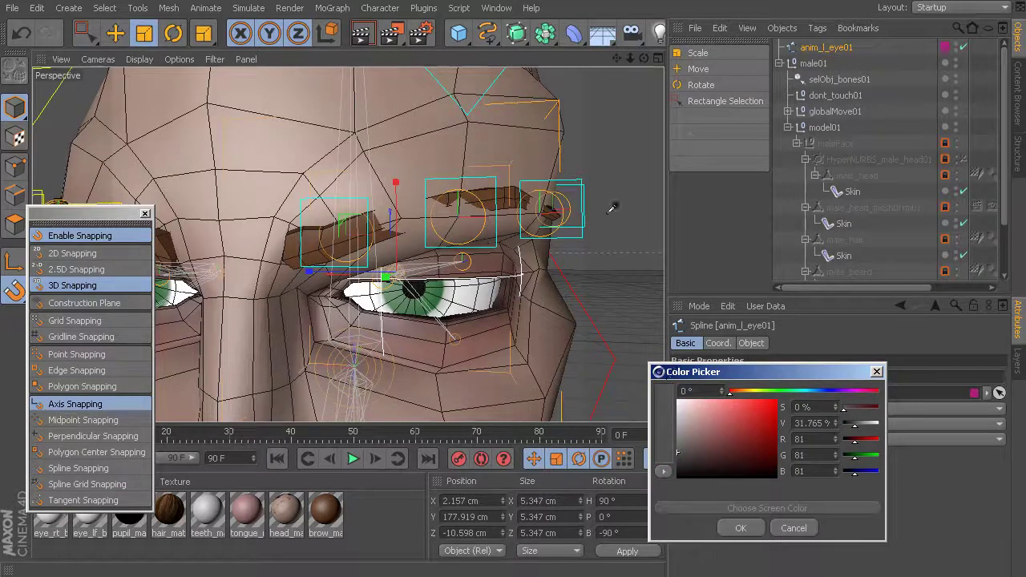
{"action": "left_click", "coordinate": [574, 184]}
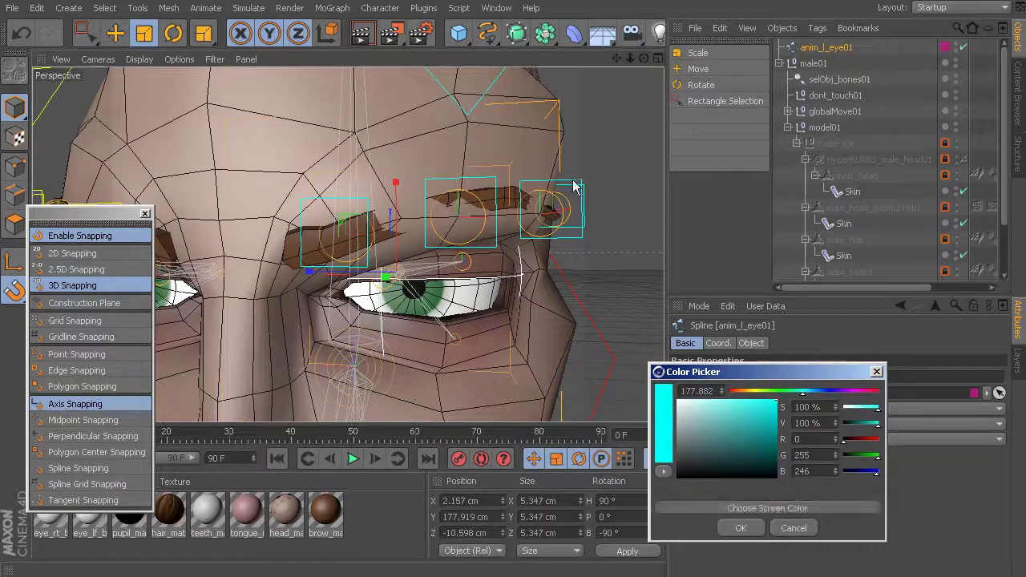
{"action": "left_click", "coordinate": [740, 528]}
{"action": "left_click", "coordinate": [566, 325]}
{"action": "right_click_drag", "start_coordinate": [566, 326], "coordinate": [518, 314], "text": "alt"}
{"action": "left_click_drag", "start_coordinate": [518, 314], "coordinate": [451, 319], "text": "alt"}
Select anim_l_eye01 and duplicate it in place.
{"action": "left_click", "coordinate": [826, 48]}
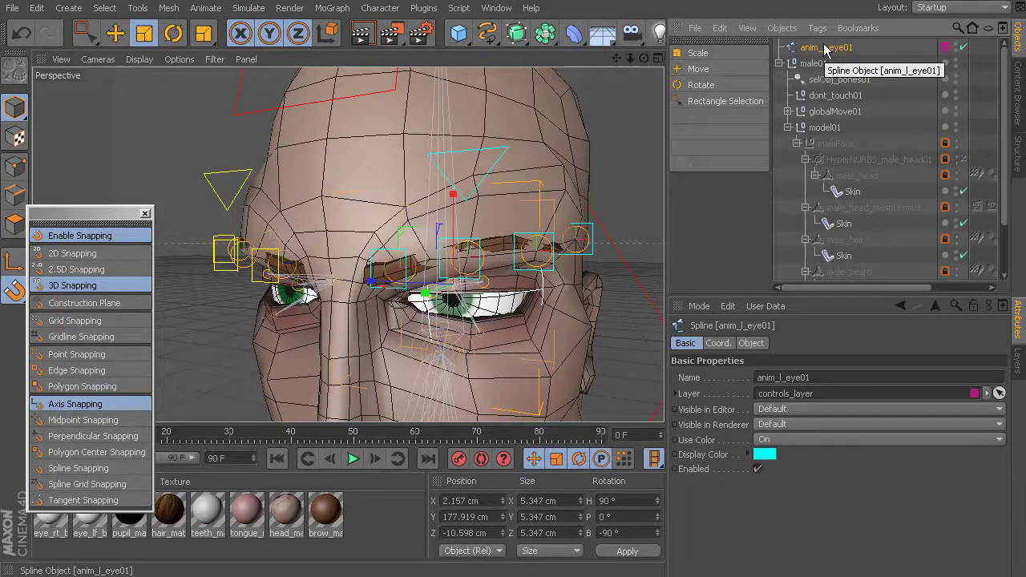
{"action": "right_click_drag", "start_coordinate": [430, 363], "coordinate": [435, 360], "text": "alt"}
{"action": "left_click_drag", "start_coordinate": [436, 360], "coordinate": [427, 322], "text": "alt"}
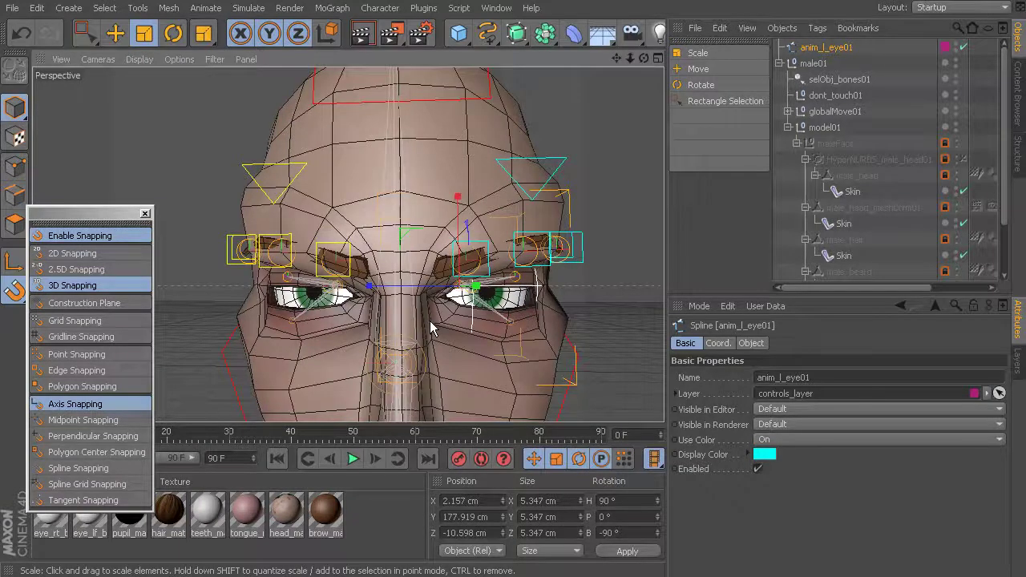
{"action": "key", "text": "ctrl+c"}
{"action": "key", "text": "ctrl+v"}
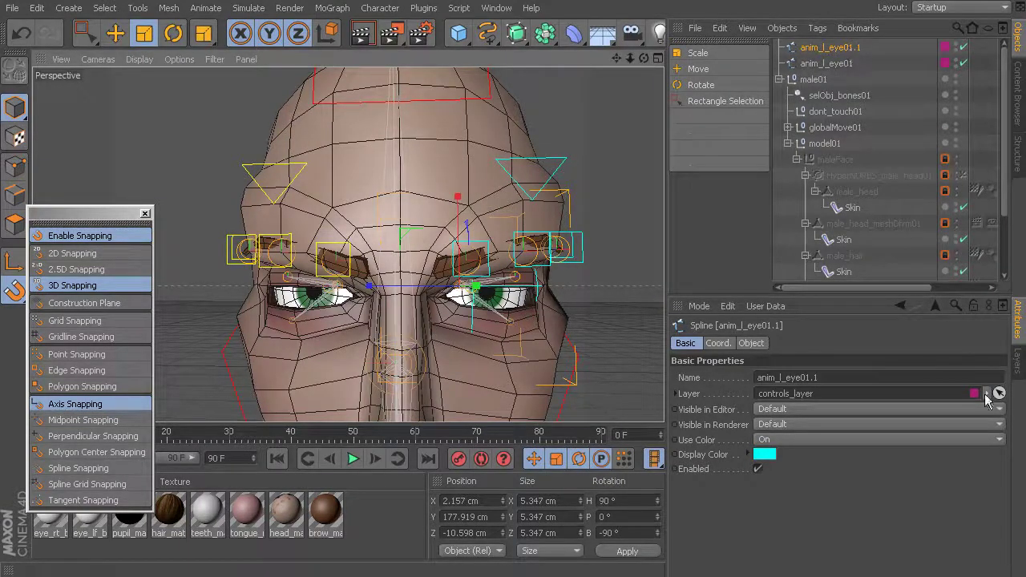
Hide face_layer and snap the duplicated controller to the opposite eye's lid joints at X -2.157 cm.
{"action": "left_click", "coordinate": [1018, 365]}
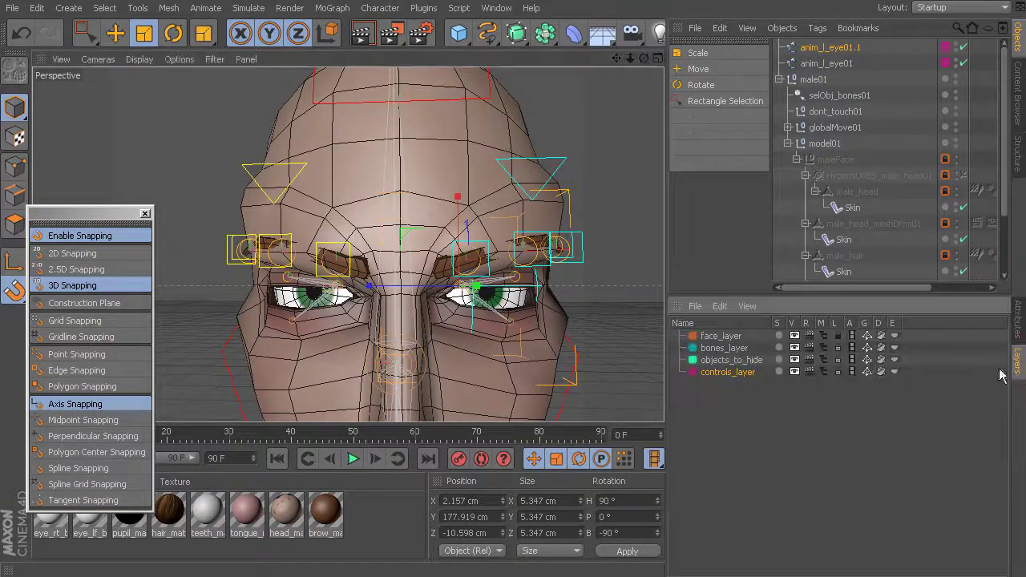
{"action": "left_click", "coordinate": [793, 336]}
{"action": "scroll", "coordinate": [473, 282], "scroll_direction": "up", "scroll_amount": 4}
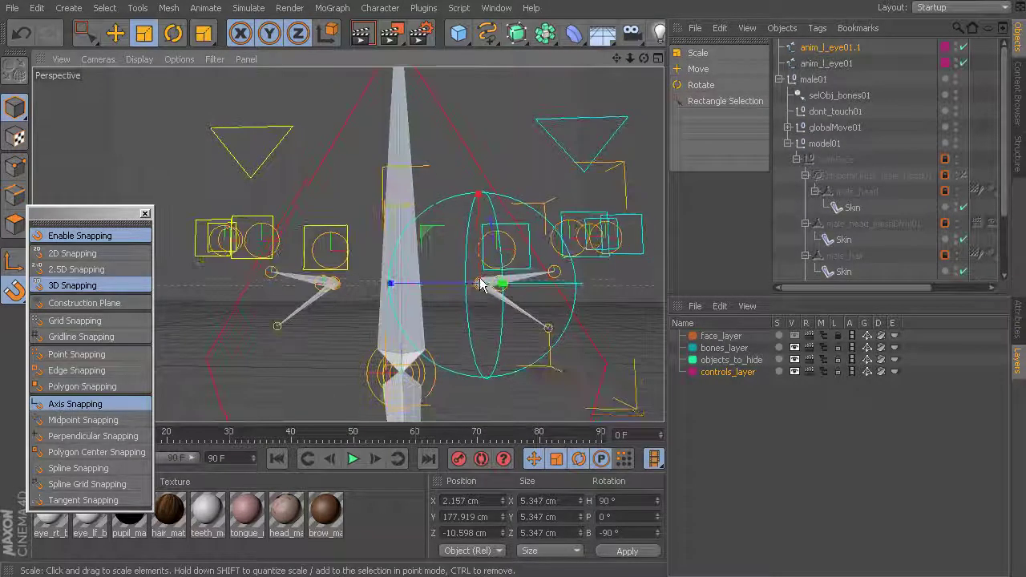
{"action": "key", "text": "e"}
{"action": "left_click_drag", "start_coordinate": [482, 256], "coordinate": [357, 268]}
Rename the duplicated eye controller anim_r_eye01.
{"action": "double_click", "coordinate": [827, 47]}
{"action": "left_click", "coordinate": [830, 49]}
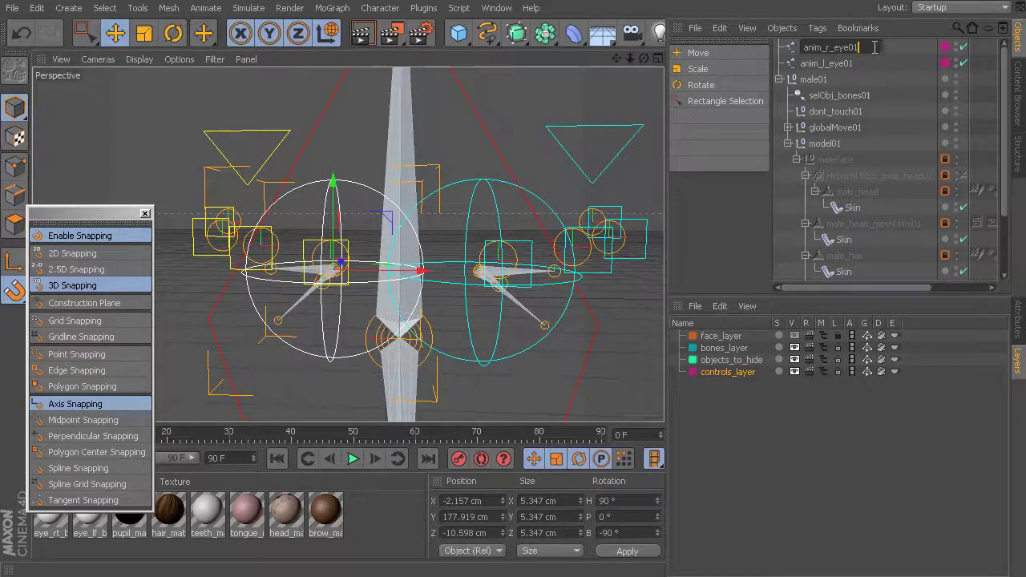
{"action": "key", "text": "Return"}
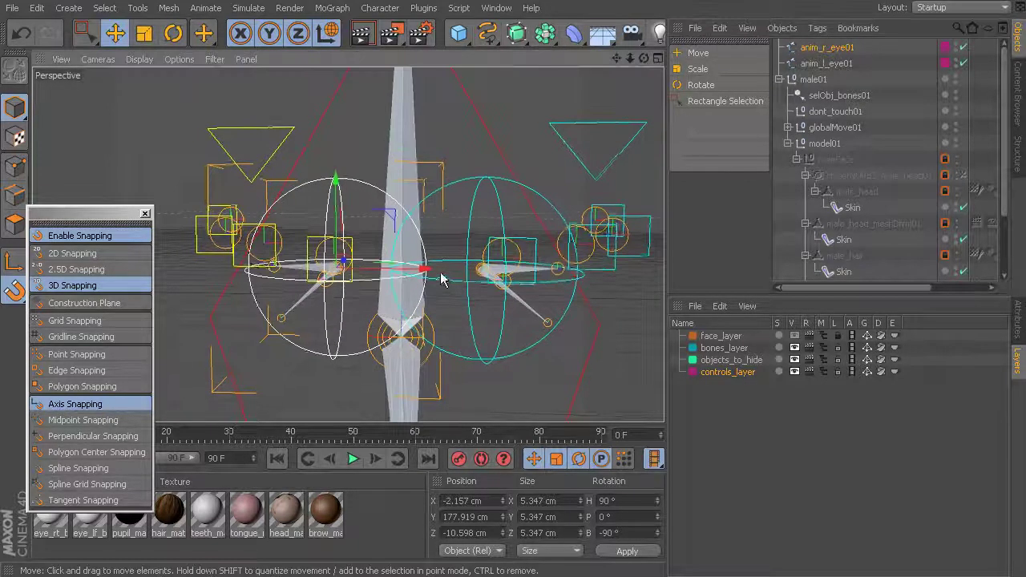
Set the display color of anim_r_eye01 to the right brow controllers' yellow (R 255, G 251, B 0), sampled from the viewport.
{"action": "left_click", "coordinate": [1020, 325]}
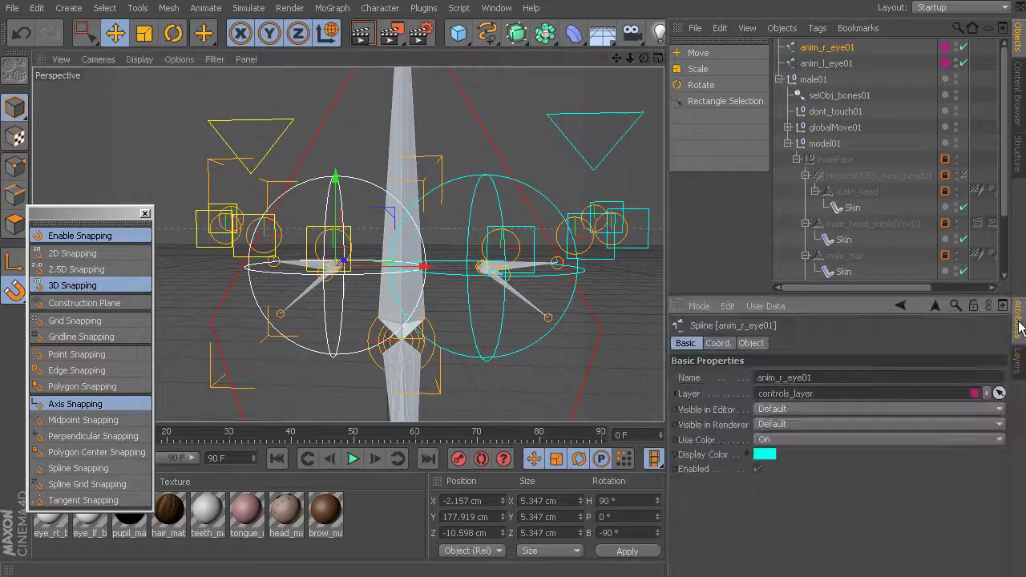
{"action": "left_click", "coordinate": [765, 454]}
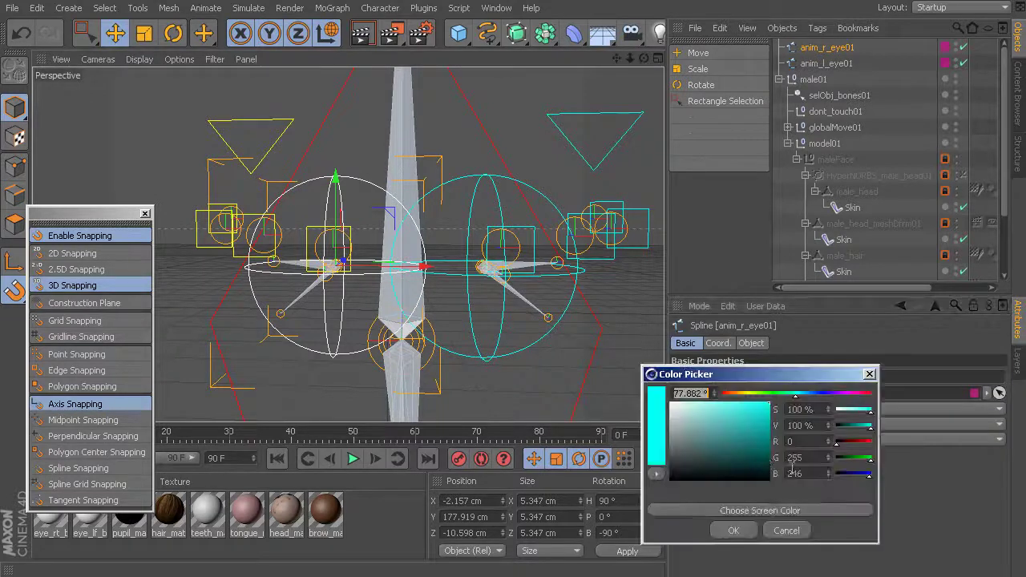
{"action": "left_click", "coordinate": [786, 510]}
{"action": "left_click", "coordinate": [201, 233]}
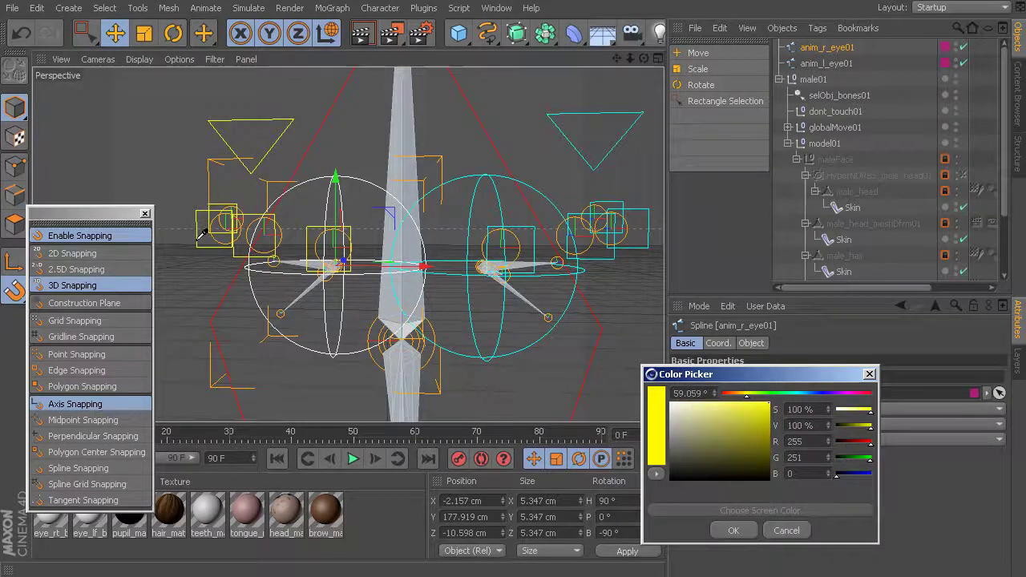
{"action": "left_click", "coordinate": [732, 531]}
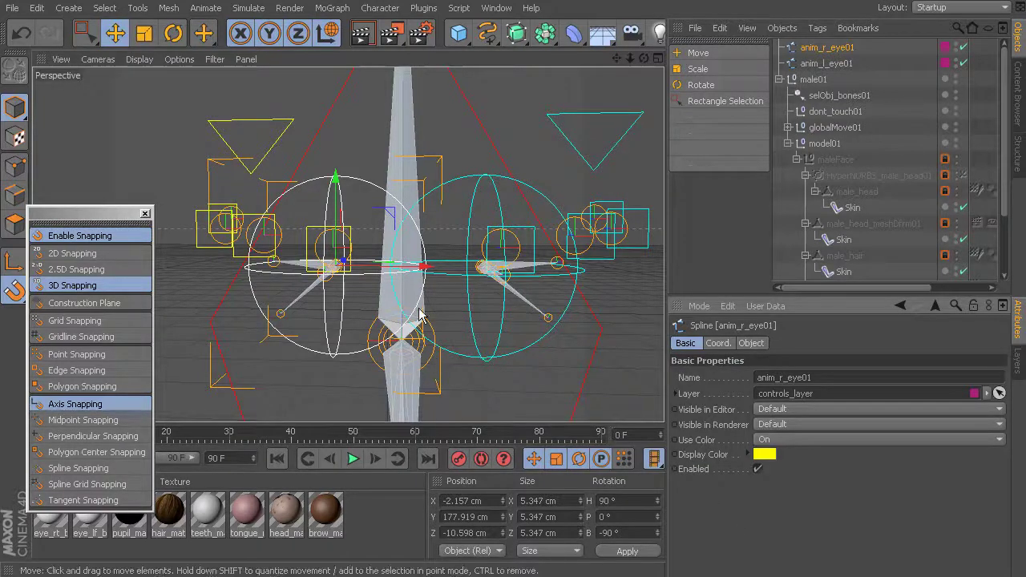
Select the joint bn_upperJaw01 in the viewport and reveal it in a second, floating object manager.
{"action": "left_click_drag", "start_coordinate": [433, 288], "coordinate": [404, 275], "text": "alt"}
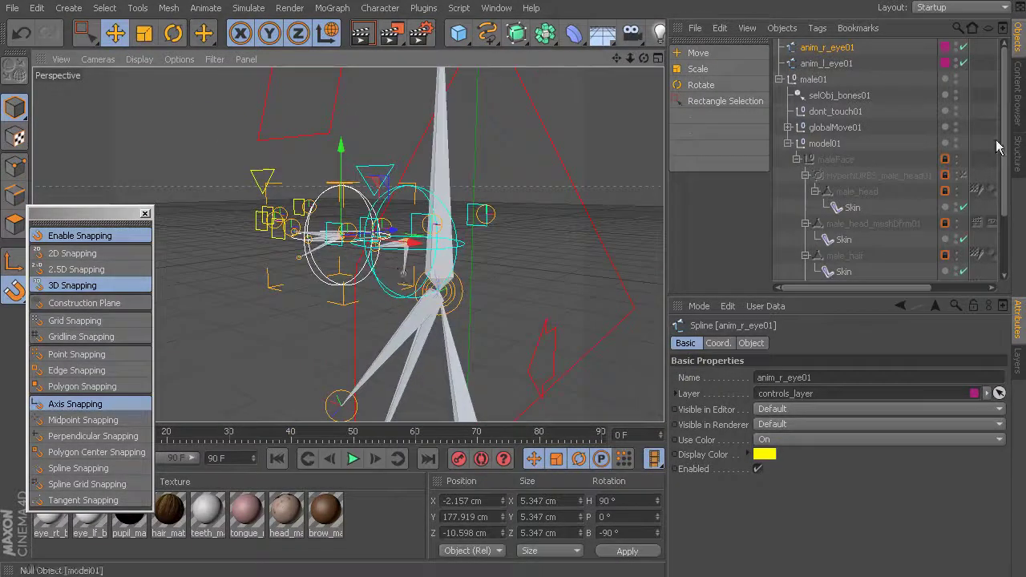
{"action": "left_click_drag", "start_coordinate": [1007, 150], "coordinate": [1002, 184]}
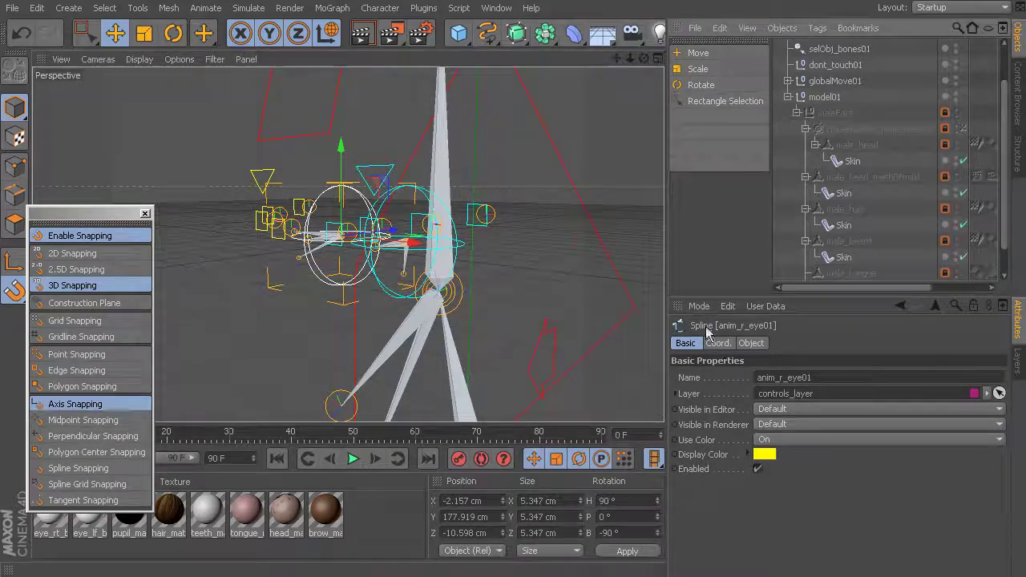
{"action": "left_click_drag", "start_coordinate": [415, 267], "coordinate": [421, 237], "text": "alt"}
{"action": "left_click", "coordinate": [405, 308]}
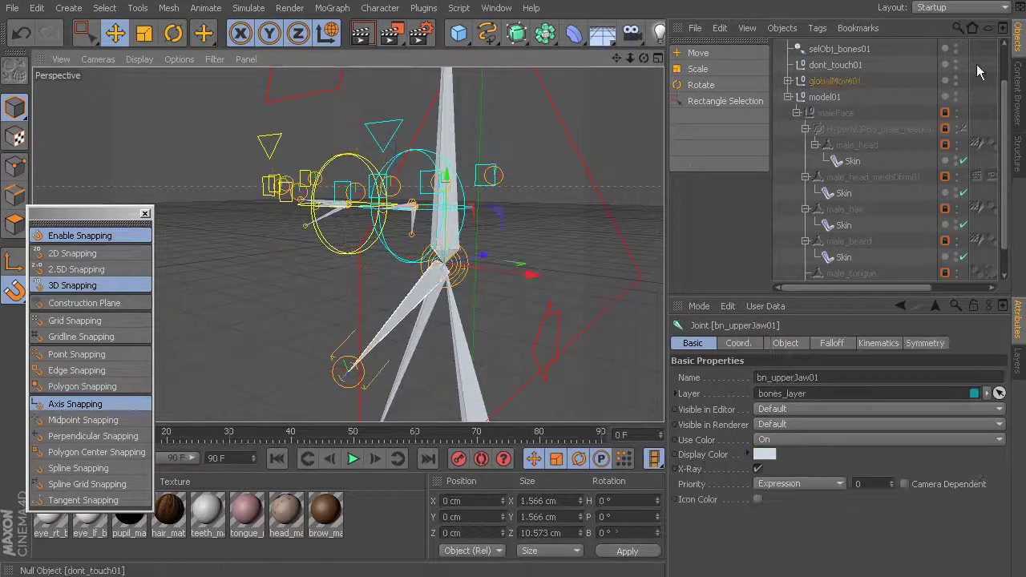
{"action": "left_click", "coordinate": [1003, 30]}
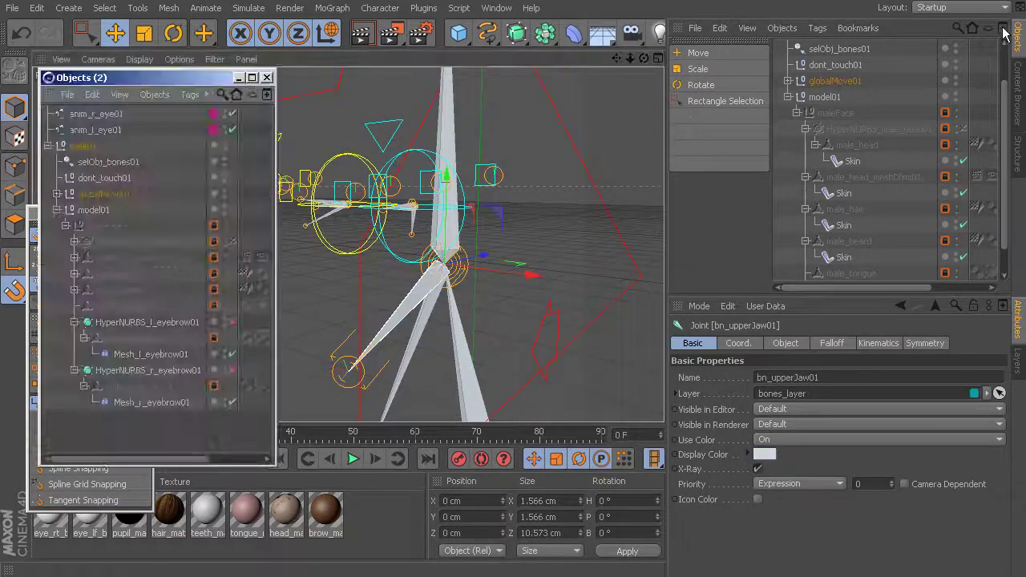
{"action": "left_click", "coordinate": [120, 95]}
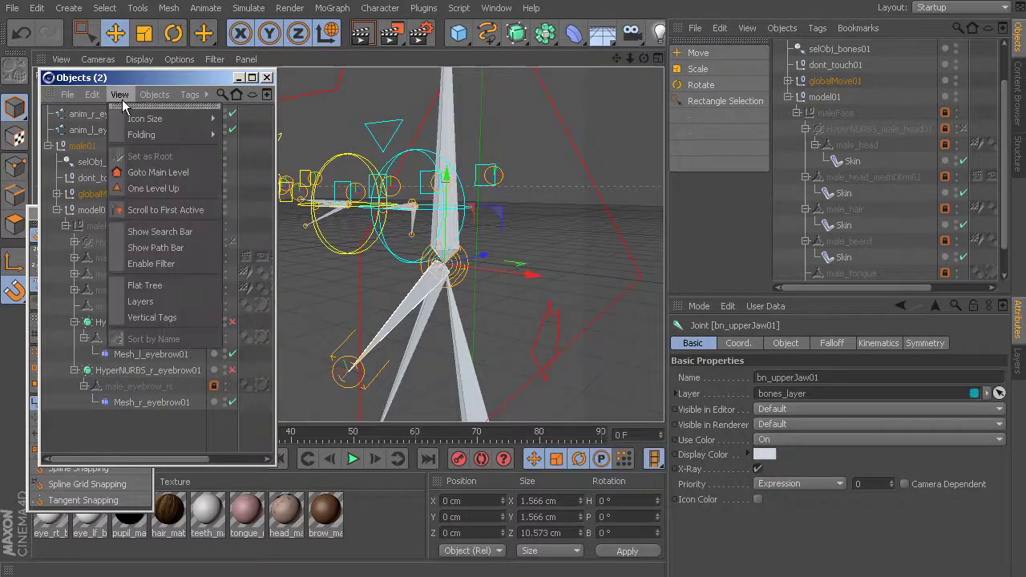
{"action": "left_click", "coordinate": [163, 213]}
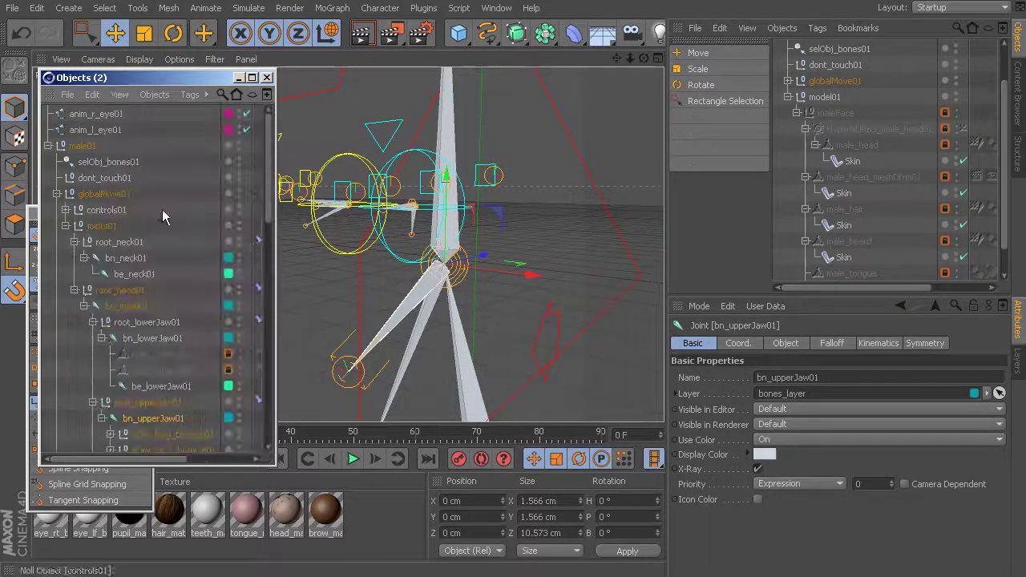
Parent the controllers anim_r_eye01 and anim_l_eye01 directly under the joint bn_upperJaw01.
{"action": "left_click_drag", "start_coordinate": [497, 184], "coordinate": [533, 231], "text": "alt"}
{"action": "scroll", "coordinate": [882, 160], "scroll_direction": "up", "scroll_amount": 2}
{"action": "left_click", "coordinate": [830, 63]}
{"action": "left_click", "coordinate": [832, 50], "text": "ctrl"}
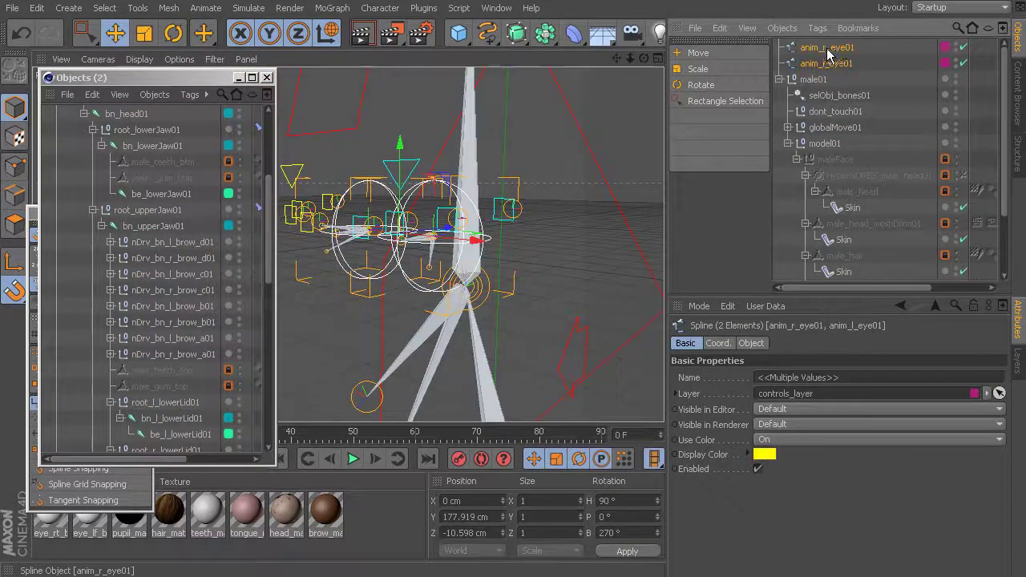
{"action": "left_click_drag", "start_coordinate": [832, 65], "coordinate": [156, 231]}
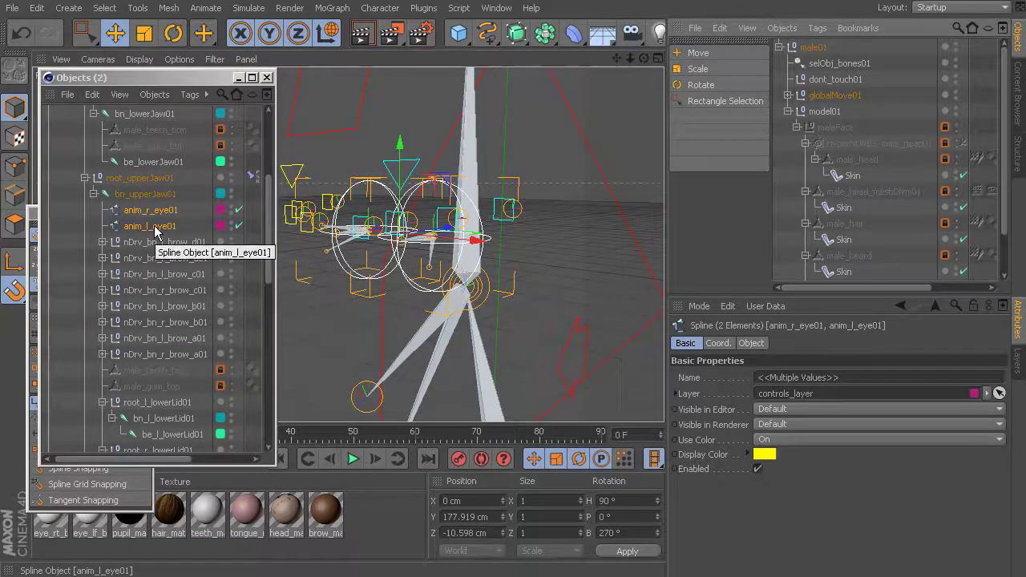
Freeze all coordinates of the joint bn_l_eye01.
{"action": "middle_click_drag", "start_coordinate": [441, 228], "coordinate": [448, 259], "text": "alt"}
{"action": "right_click_drag", "start_coordinate": [448, 259], "coordinate": [427, 258], "text": "alt"}
{"action": "left_click_drag", "start_coordinate": [428, 258], "coordinate": [493, 229], "text": "alt"}
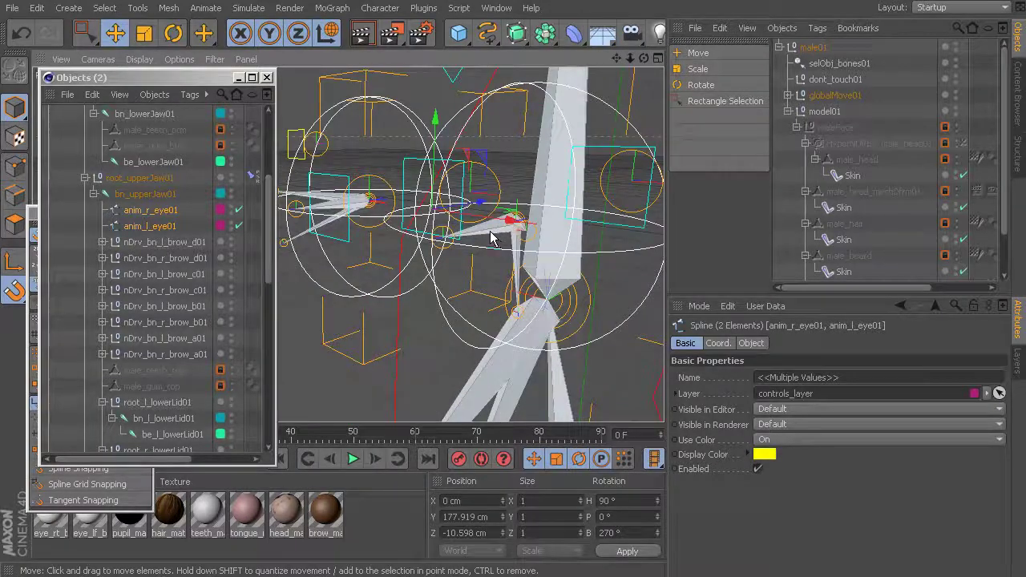
{"action": "left_click", "coordinate": [492, 238]}
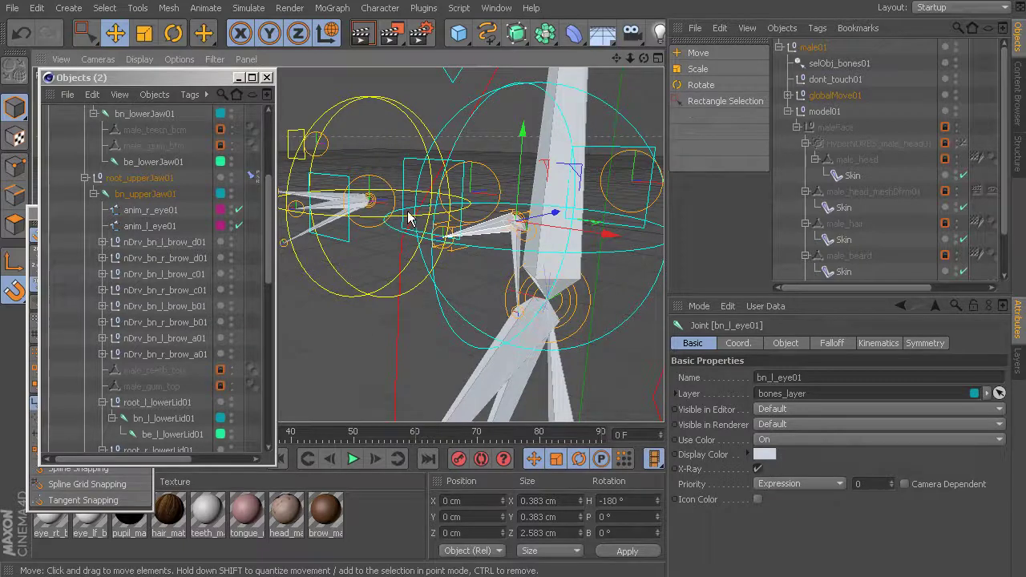
{"action": "left_click_drag", "start_coordinate": [398, 218], "coordinate": [521, 275], "text": "alt"}
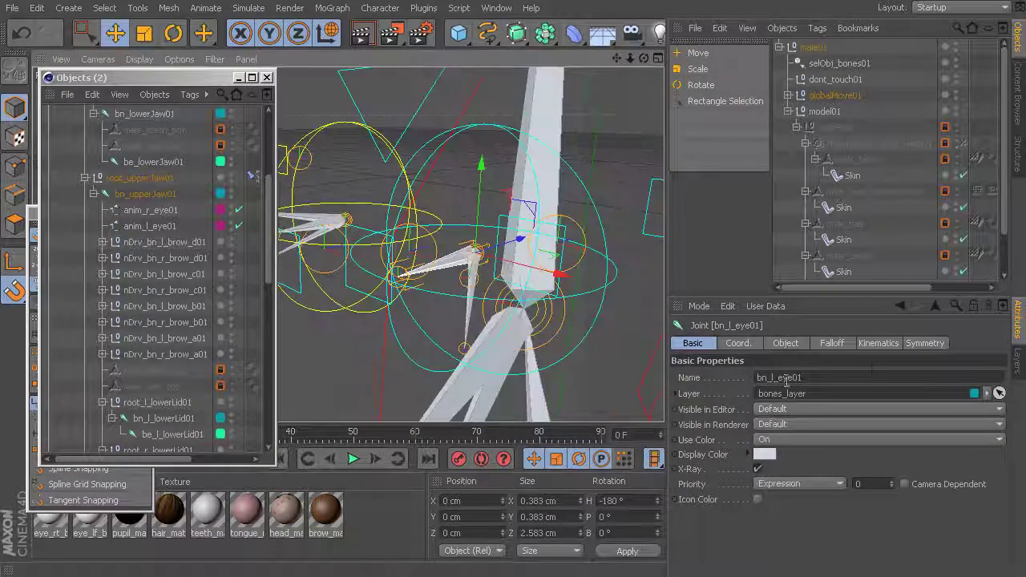
{"action": "left_click", "coordinate": [737, 344]}
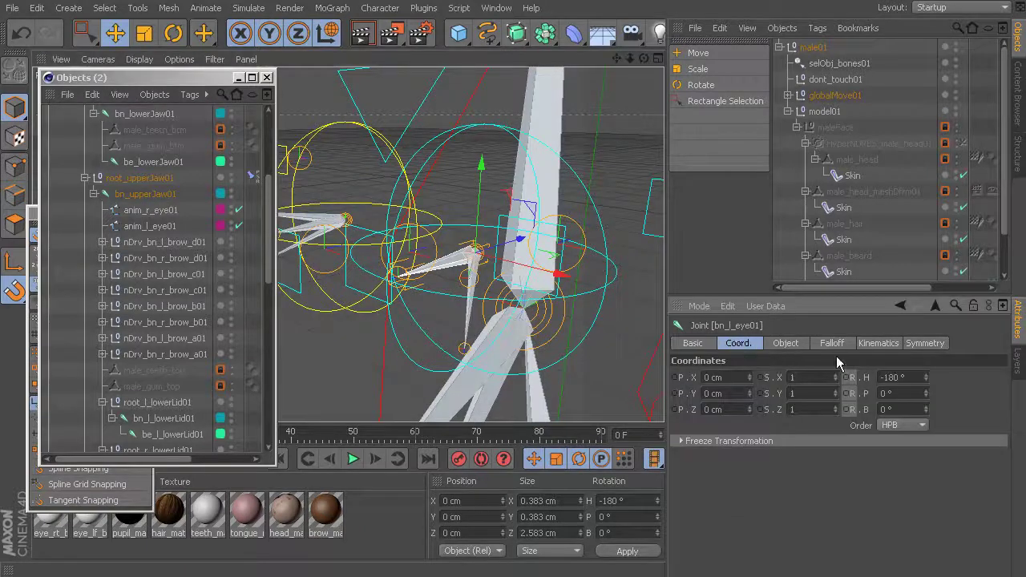
{"action": "left_click_drag", "start_coordinate": [499, 293], "coordinate": [521, 252], "text": "alt"}
{"action": "left_click", "coordinate": [683, 441]}
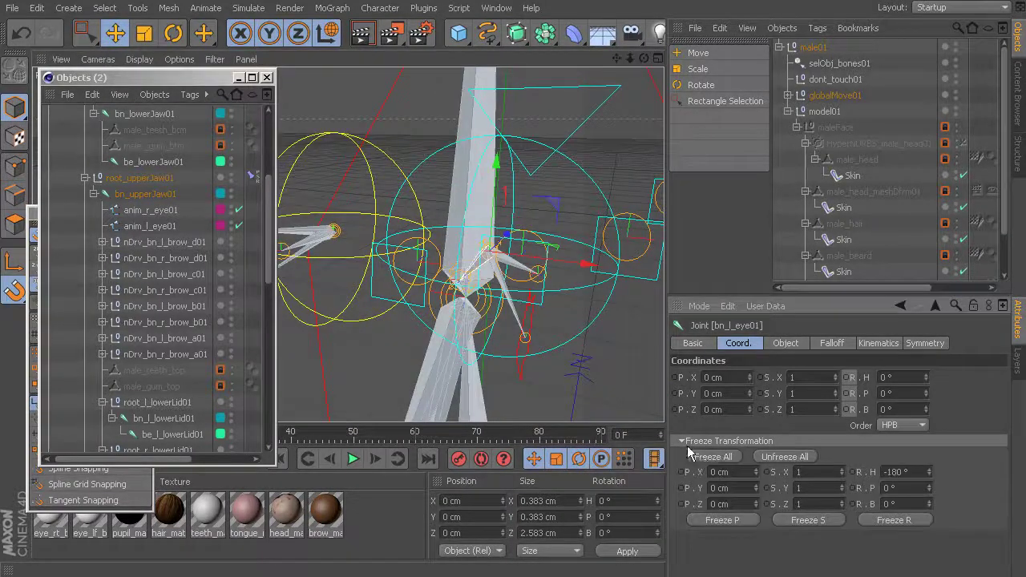
{"action": "left_click", "coordinate": [682, 441]}
Freeze all coordinates of the opposite eye joint, bn_r_eye01.
{"action": "left_click_drag", "start_coordinate": [348, 245], "coordinate": [451, 271], "text": "alt"}
{"action": "left_click_drag", "start_coordinate": [386, 263], "coordinate": [499, 265], "text": "alt"}
{"action": "left_click", "coordinate": [681, 441]}
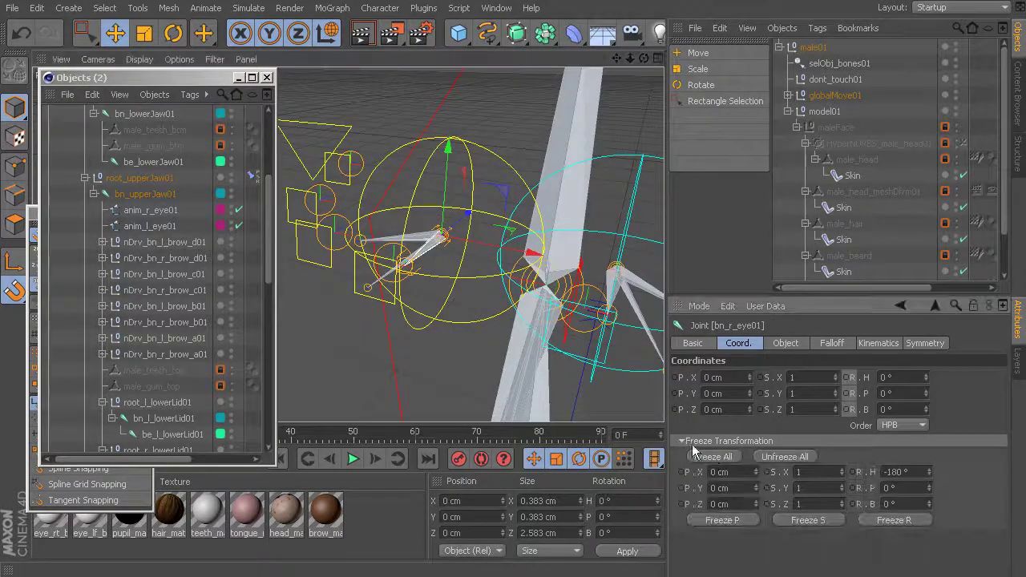
{"action": "left_click", "coordinate": [682, 442]}
Select bn_l_eye01 together with anim_l_eye01 and close the floating object manager.
{"action": "left_click_drag", "start_coordinate": [512, 296], "coordinate": [436, 264], "text": "alt"}
{"action": "right_click_drag", "start_coordinate": [435, 264], "coordinate": [505, 255], "text": "alt"}
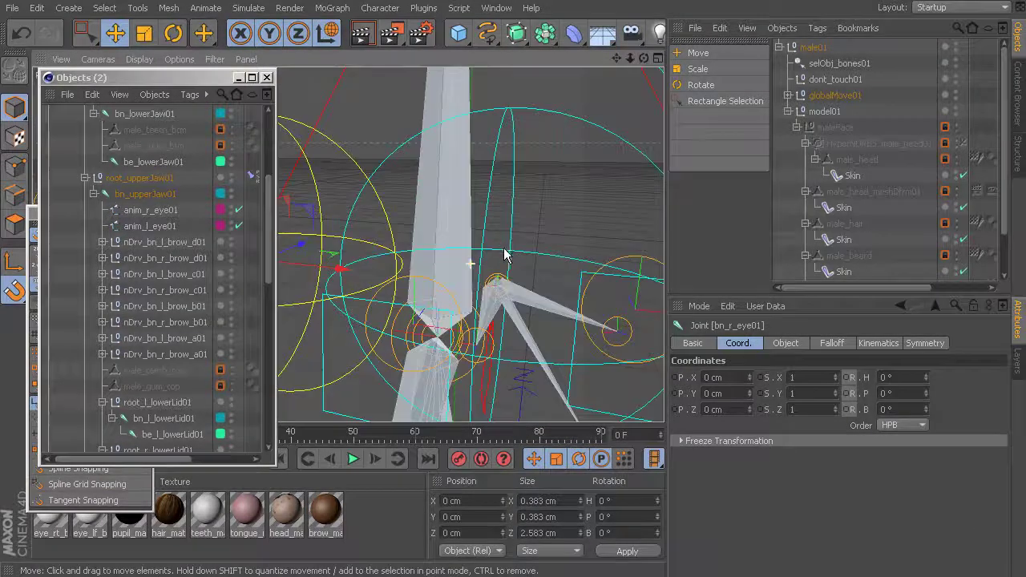
{"action": "left_click", "coordinate": [535, 113]}
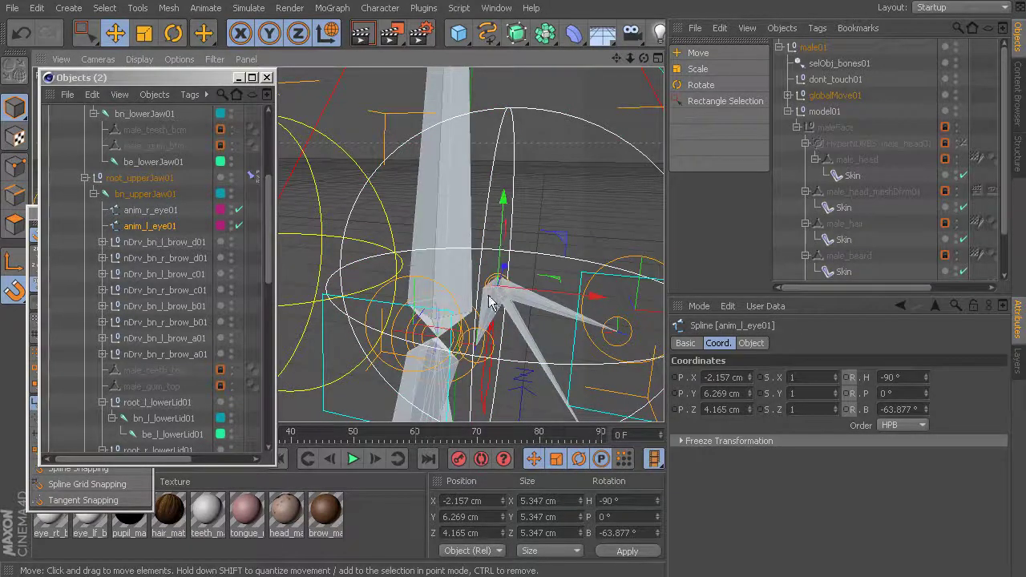
{"action": "left_click_drag", "start_coordinate": [529, 261], "coordinate": [518, 293], "text": "alt"}
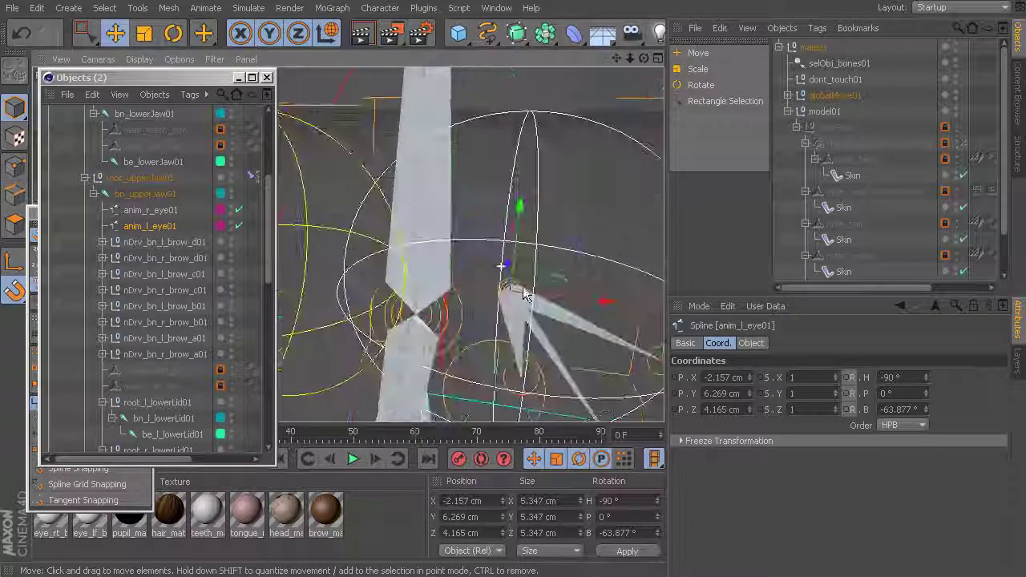
{"action": "left_click", "coordinate": [513, 335]}
{"action": "left_click_drag", "start_coordinate": [514, 335], "coordinate": [554, 161], "text": "alt"}
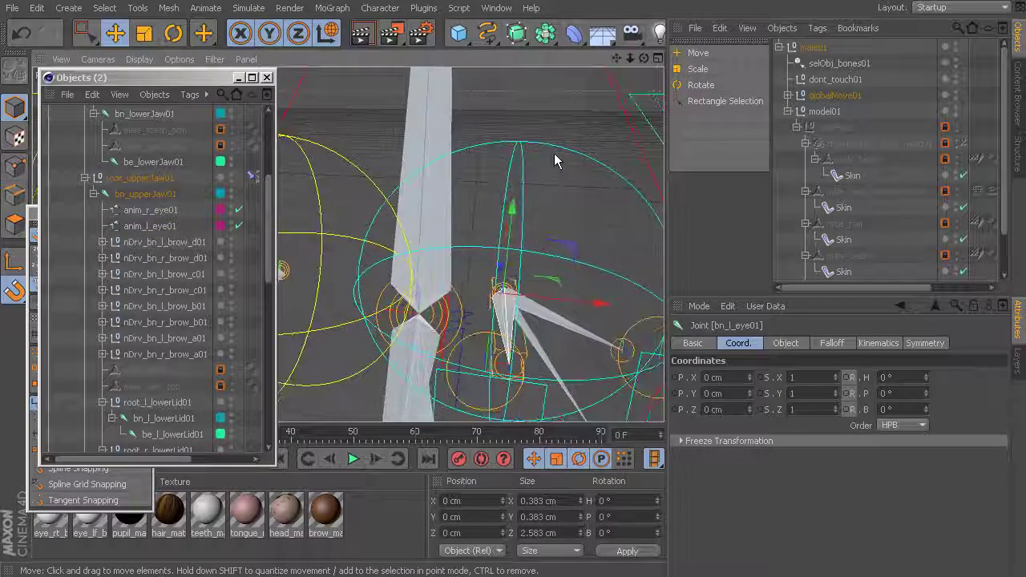
{"action": "left_click", "coordinate": [559, 150], "text": "shift"}
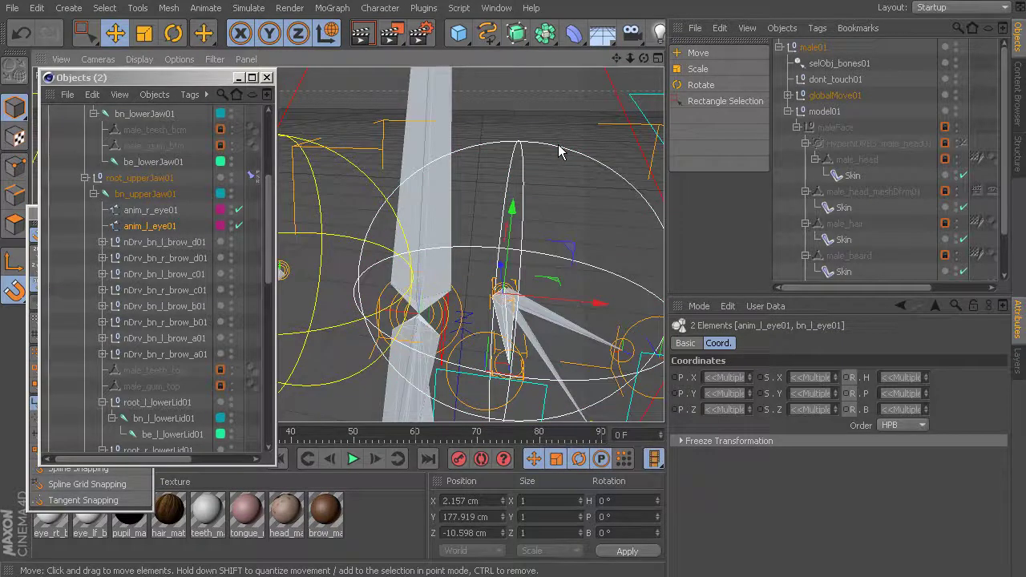
{"action": "left_click", "coordinate": [267, 78]}
{"action": "scroll", "coordinate": [405, 177], "scroll_direction": "down", "scroll_amount": 4}
{"action": "middle_click_drag", "start_coordinate": [403, 176], "coordinate": [353, 148], "text": "alt"}
{"action": "left_click", "coordinate": [379, 8]}
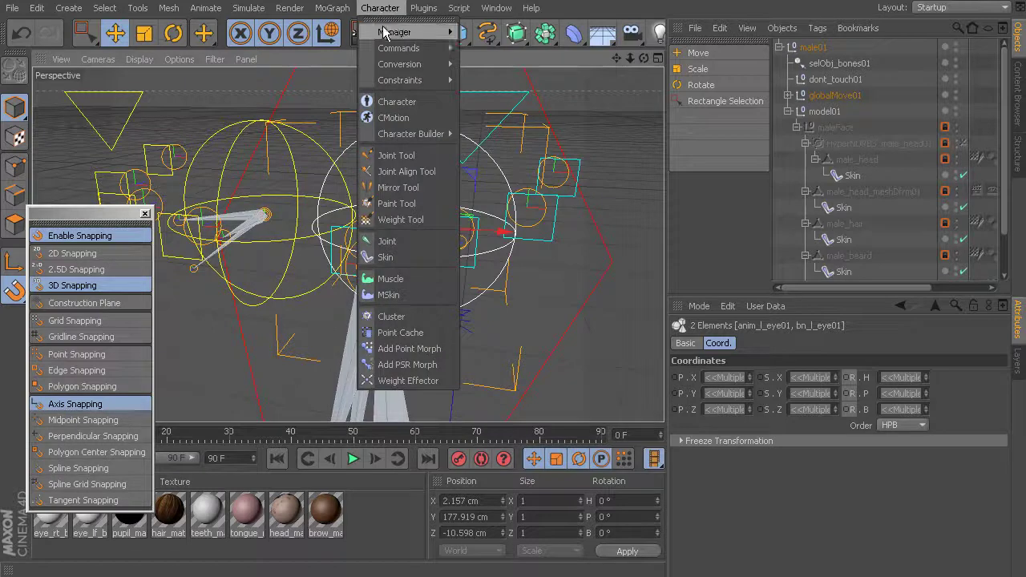
{"action": "mouse_move", "coordinate": [410, 85]}
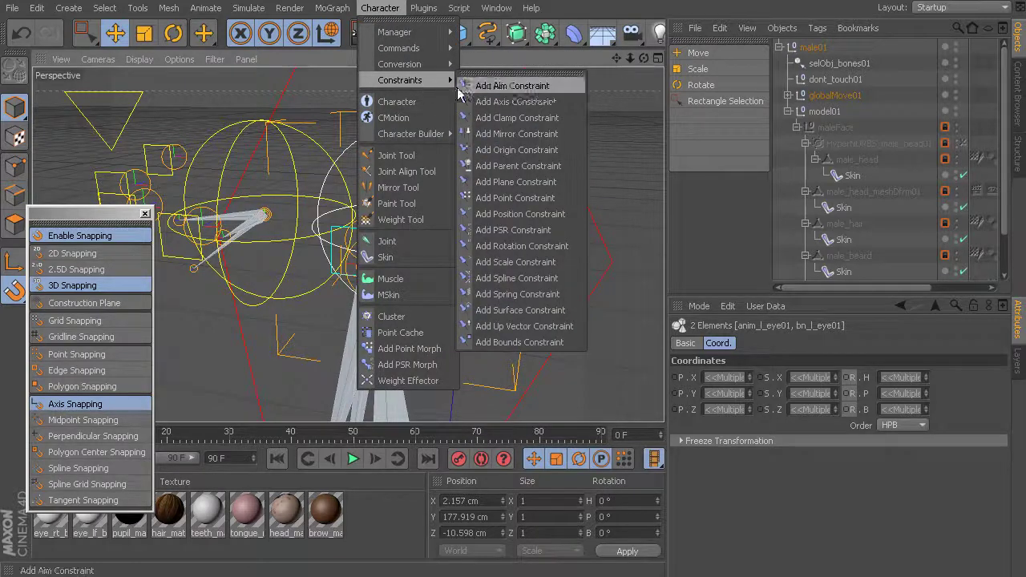
{"action": "left_click", "coordinate": [549, 66]}
Select anim_l_eye01 first and then bn_l_eye01, and add a rotation constraint to align the controller with the joint.
{"action": "left_click_drag", "start_coordinate": [513, 144], "coordinate": [516, 222], "text": "alt"}
{"action": "left_click", "coordinate": [536, 209]}
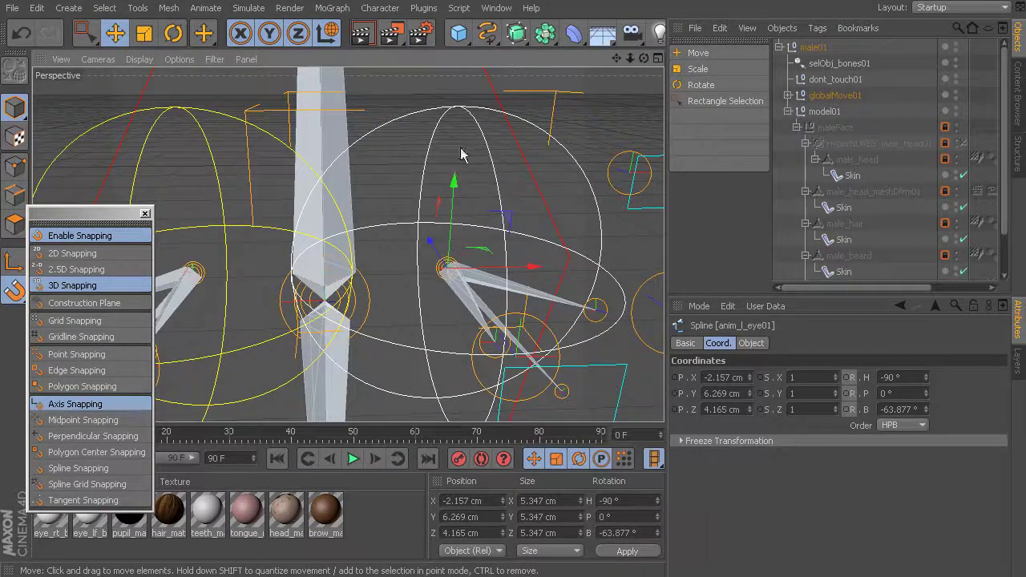
{"action": "left_click_drag", "start_coordinate": [485, 290], "coordinate": [393, 314], "text": "alt"}
{"action": "left_click_drag", "start_coordinate": [463, 308], "coordinate": [497, 161], "text": "alt"}
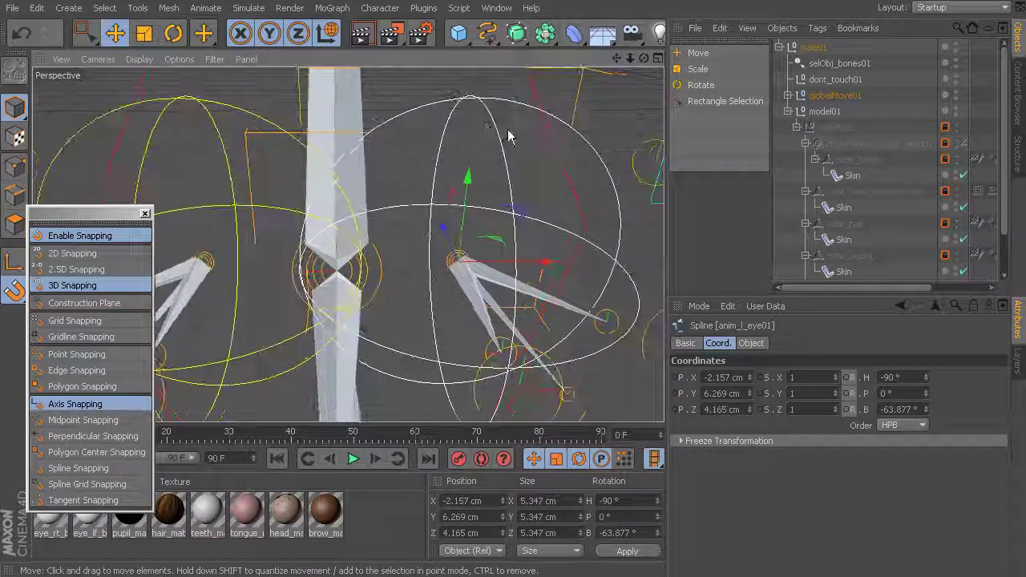
{"action": "left_click_drag", "start_coordinate": [478, 294], "coordinate": [455, 309], "text": "alt"}
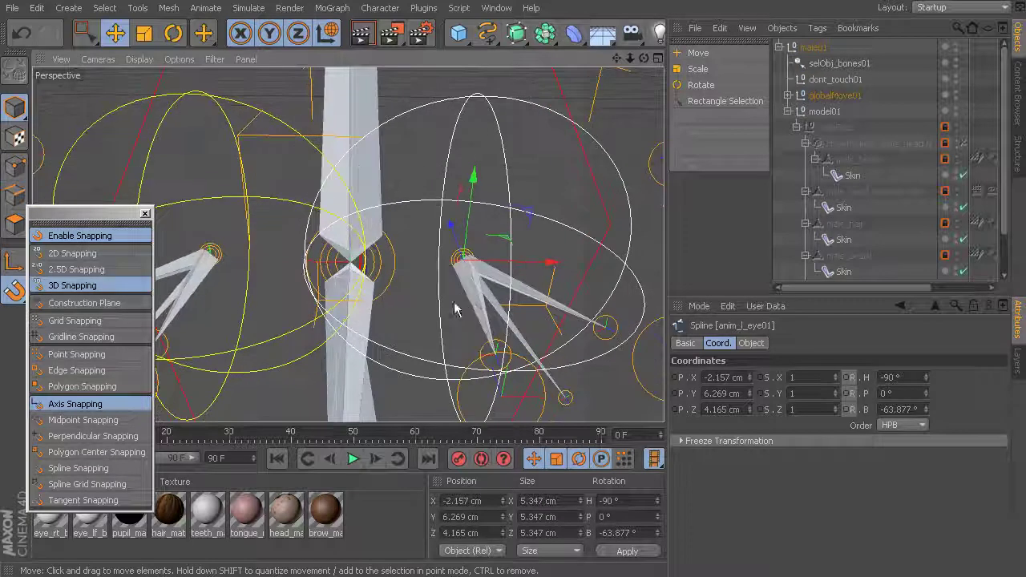
{"action": "left_click", "coordinate": [475, 307], "text": "shift"}
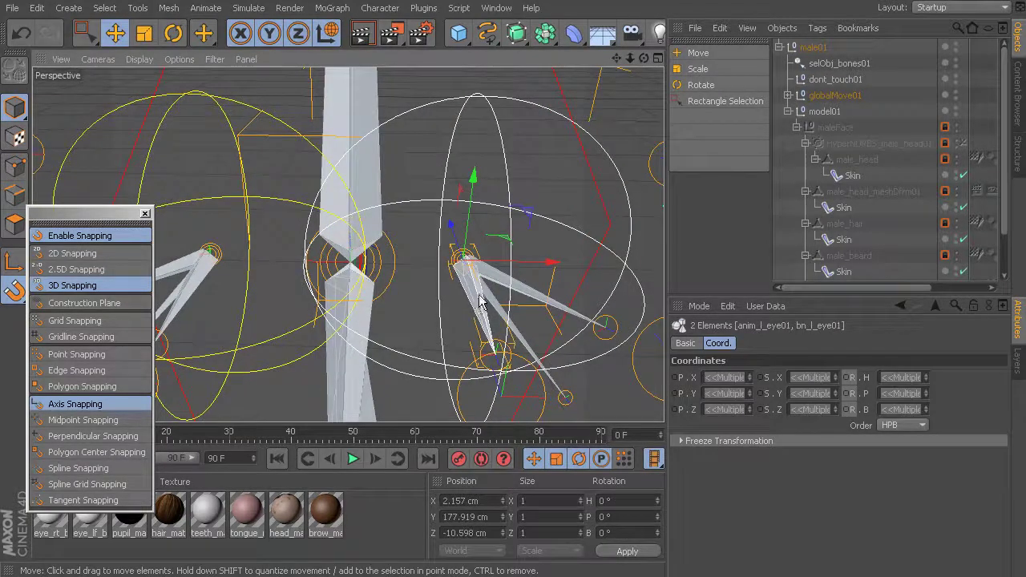
{"action": "left_click", "coordinate": [380, 8]}
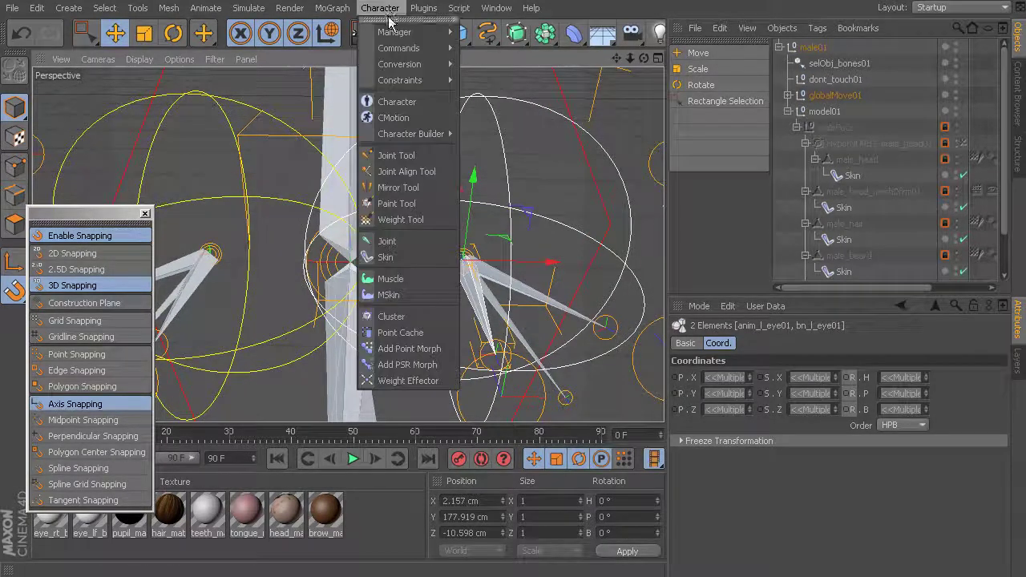
{"action": "mouse_move", "coordinate": [417, 78]}
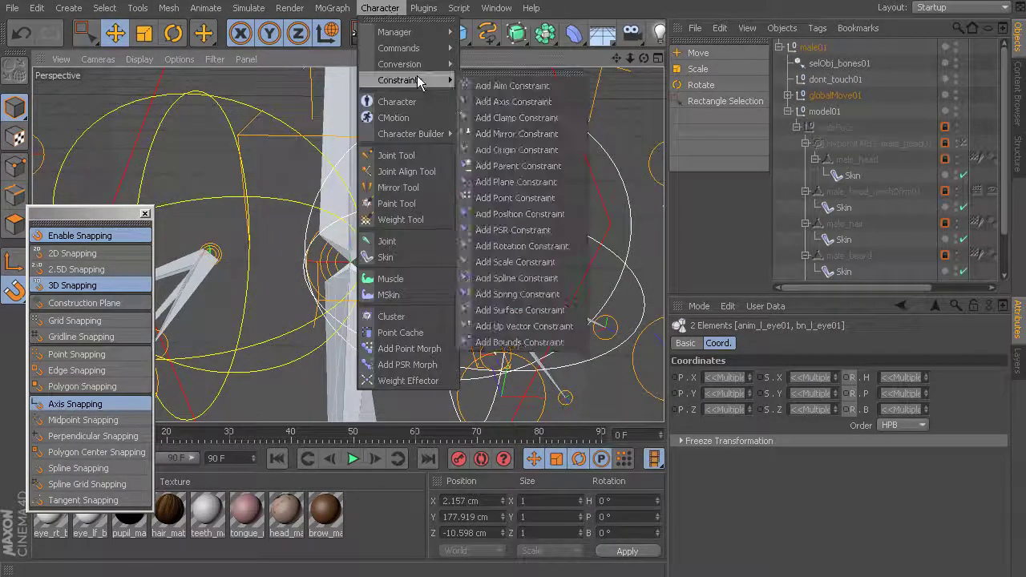
{"action": "left_click", "coordinate": [522, 246]}
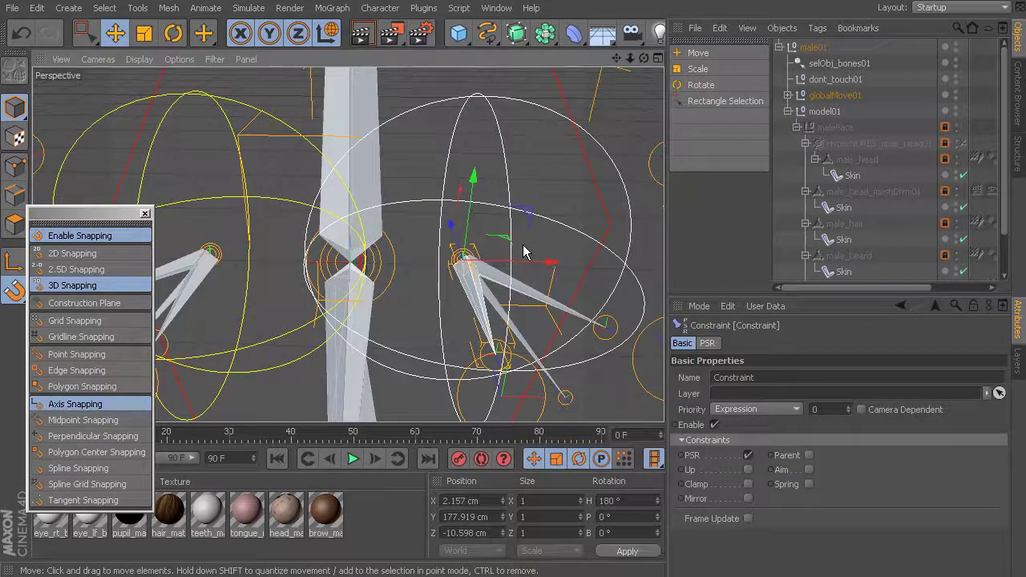
Reveal anim_l_eye01 in the object hierarchy and delete its constraint tag.
{"action": "left_click", "coordinate": [493, 118]}
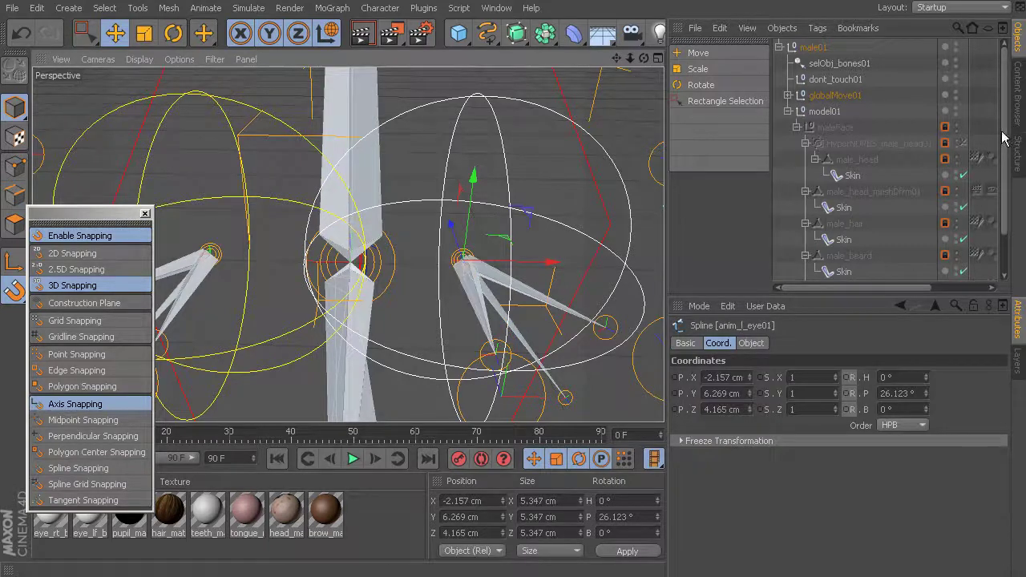
{"action": "left_click", "coordinate": [747, 28]}
{"action": "left_click", "coordinate": [810, 125]}
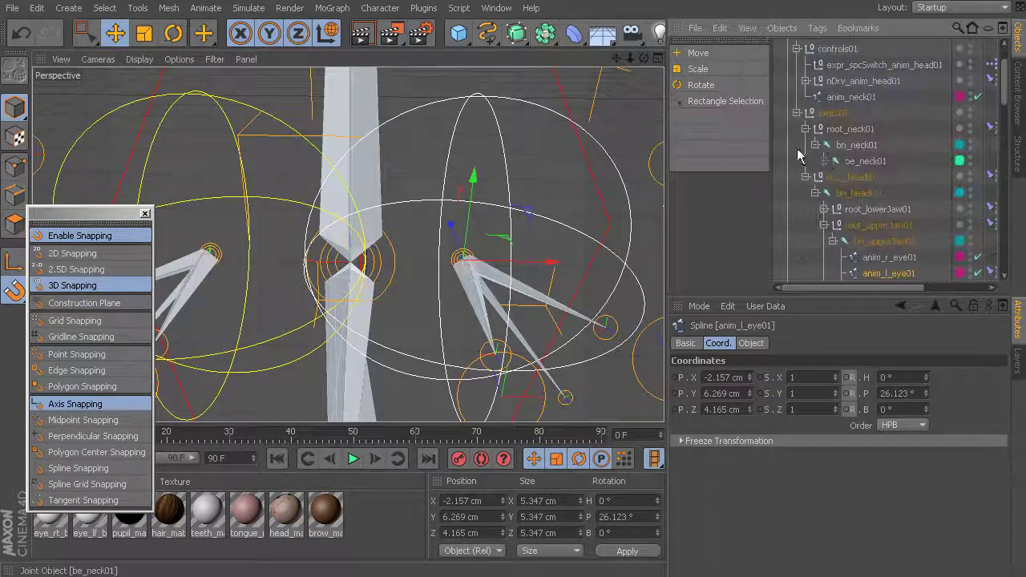
{"action": "left_click_drag", "start_coordinate": [1004, 105], "coordinate": [1004, 120]}
{"action": "left_click_drag", "start_coordinate": [918, 288], "coordinate": [938, 290]}
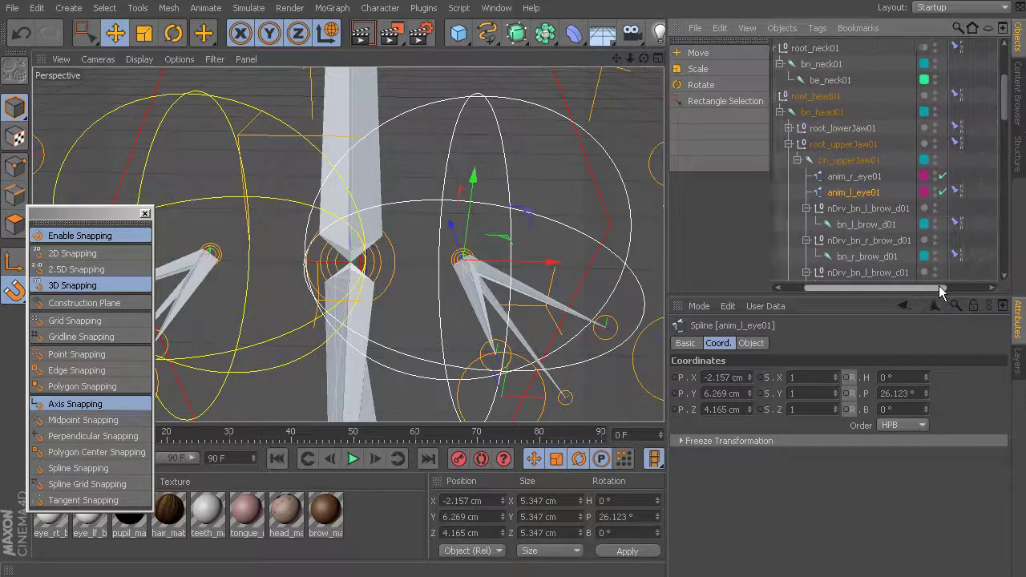
{"action": "left_click", "coordinate": [954, 192]}
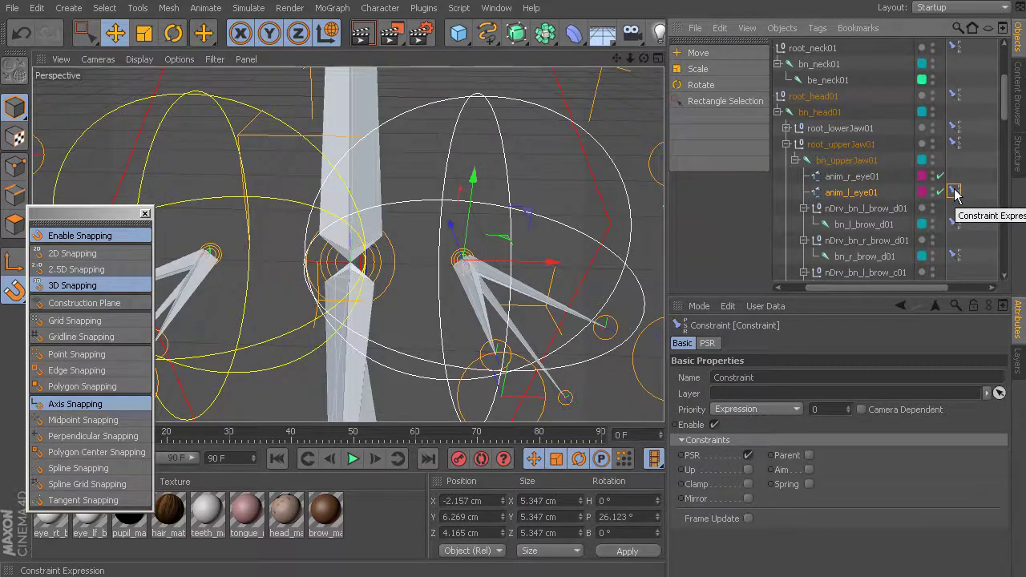
{"action": "key", "text": "Delete"}
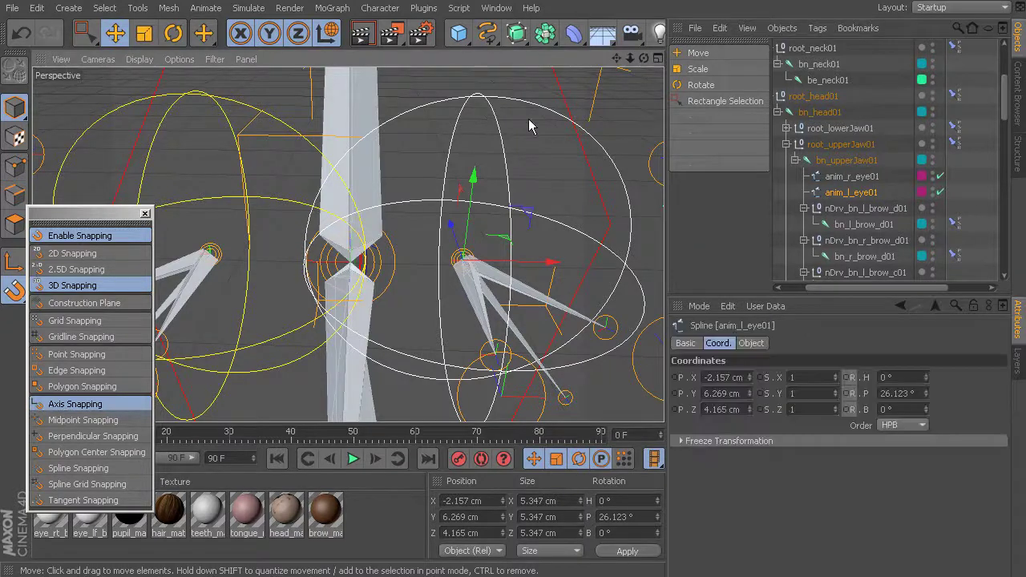
Freeze all coordinates of the controller anim_l_eye01.
{"action": "left_click", "coordinate": [680, 440]}
{"action": "left_click", "coordinate": [718, 465]}
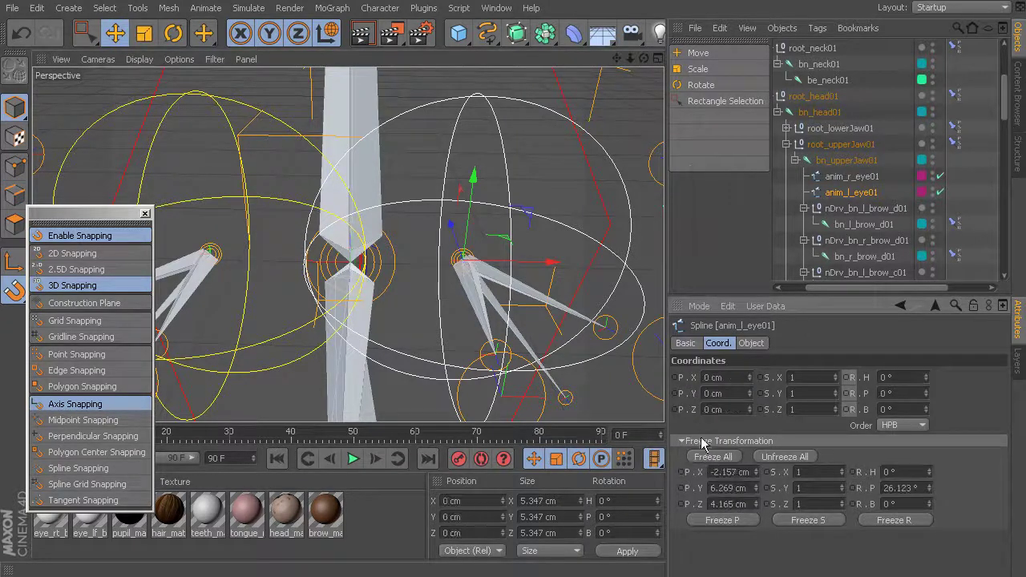
{"action": "left_click", "coordinate": [681, 439]}
Select anim_r_eye01 first and then bn_r_eye01, and add a rotation constraint to align the controller with the joint.
{"action": "left_click_drag", "start_coordinate": [373, 211], "coordinate": [343, 145], "text": "alt"}
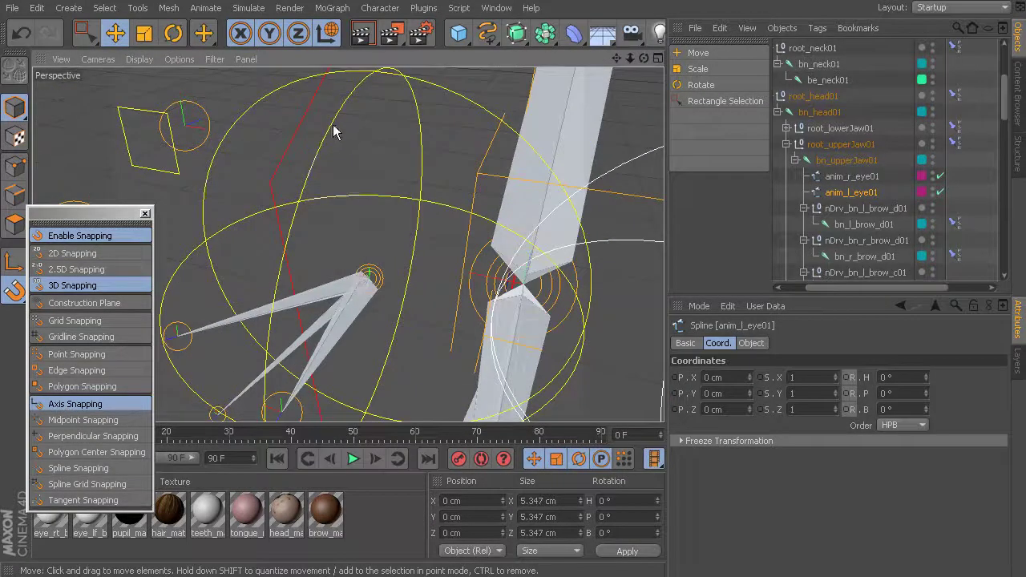
{"action": "left_click", "coordinate": [335, 123]}
{"action": "left_click_drag", "start_coordinate": [348, 244], "coordinate": [405, 273], "text": "alt"}
{"action": "left_click", "coordinate": [336, 288], "text": "shift"}
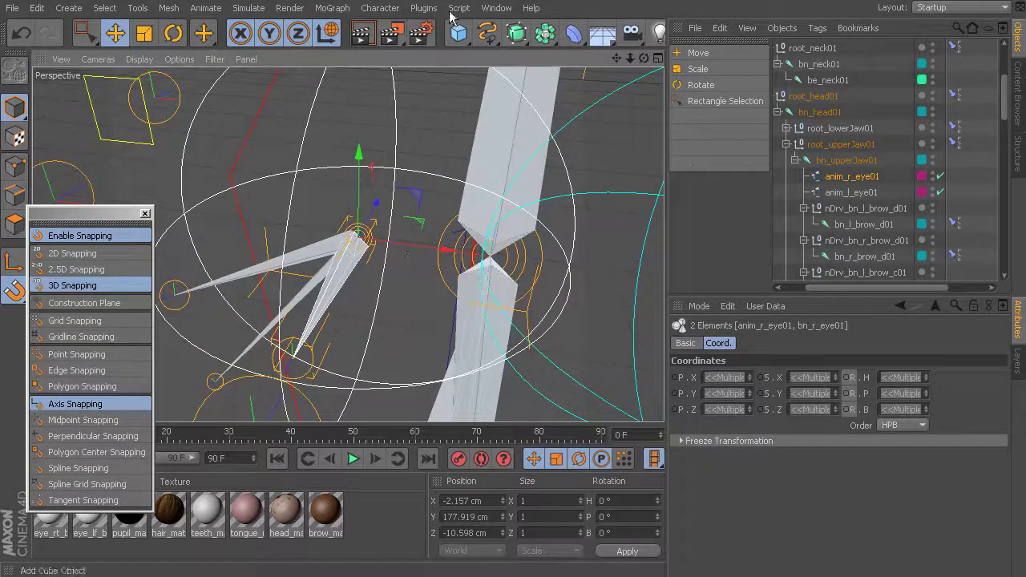
{"action": "left_click", "coordinate": [383, 9]}
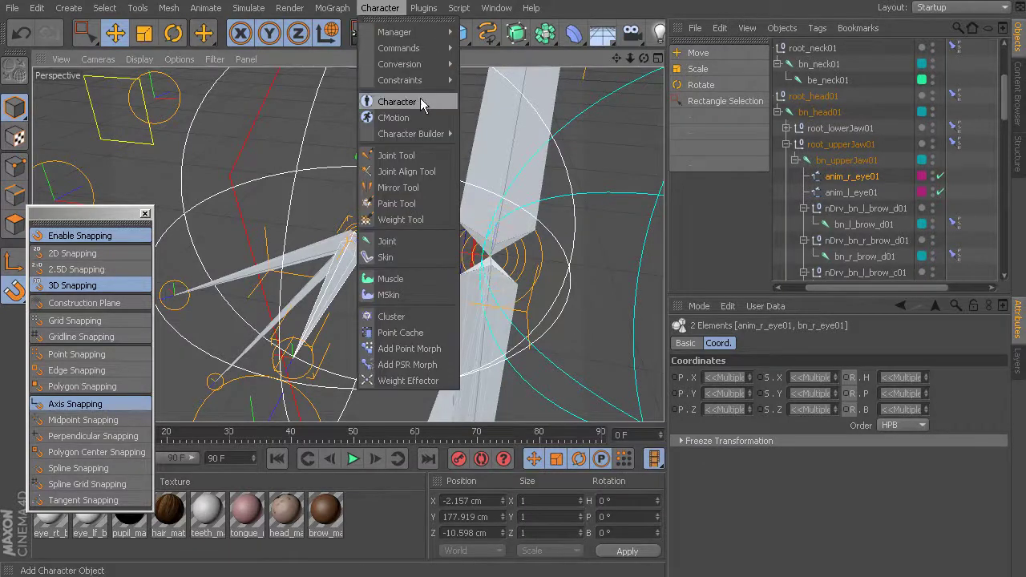
{"action": "mouse_move", "coordinate": [409, 80]}
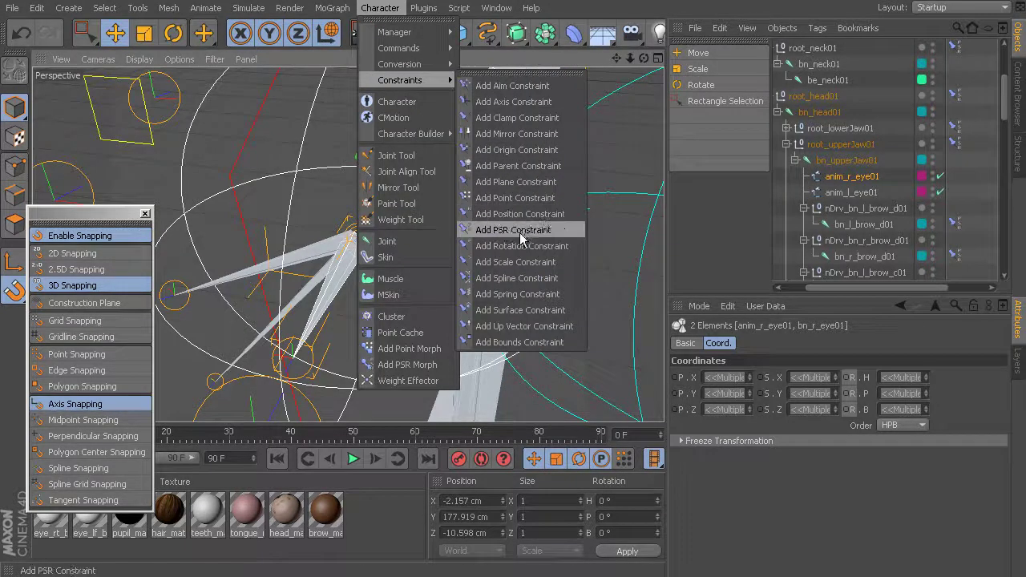
{"action": "left_click", "coordinate": [535, 253]}
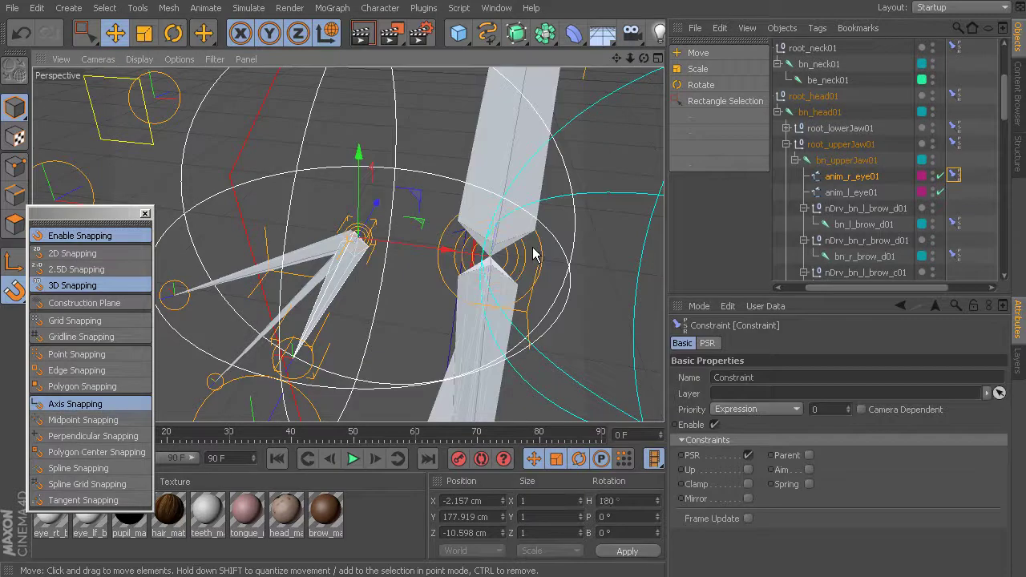
Delete the constraint tag from the controller anim_r_eye01.
{"action": "left_click_drag", "start_coordinate": [542, 254], "coordinate": [473, 253], "text": "alt"}
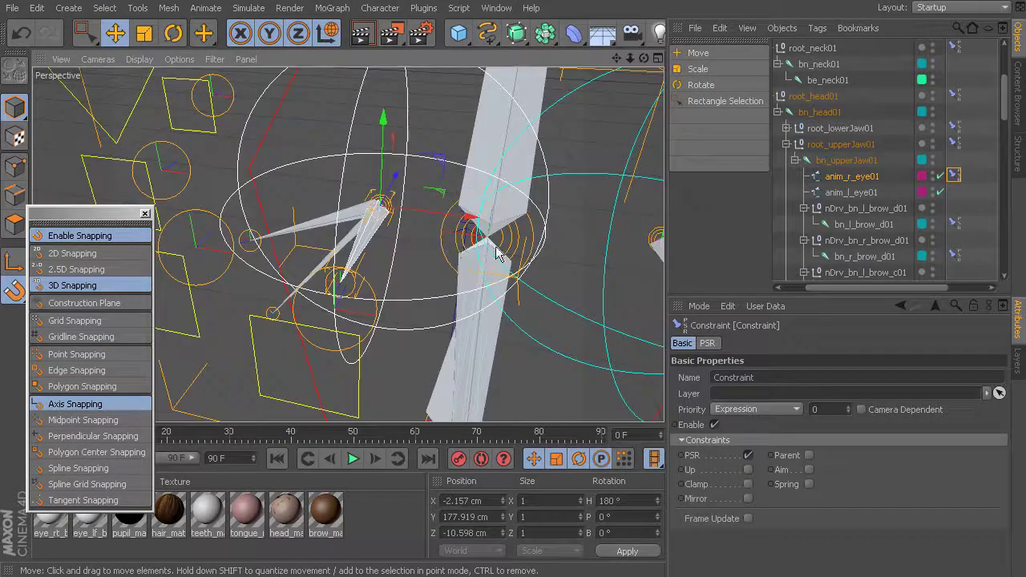
{"action": "left_click", "coordinate": [956, 172]}
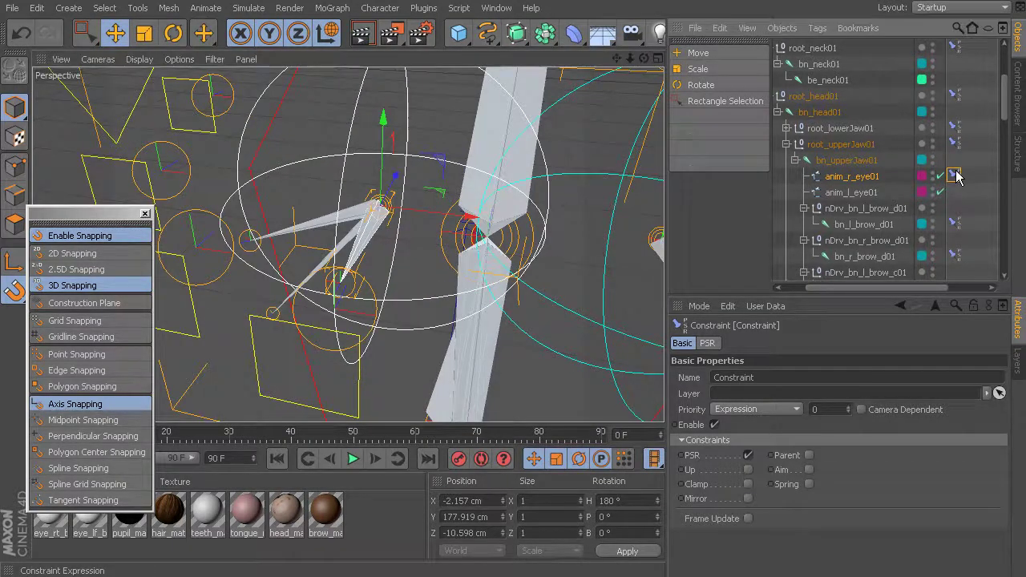
{"action": "key", "text": "Delete"}
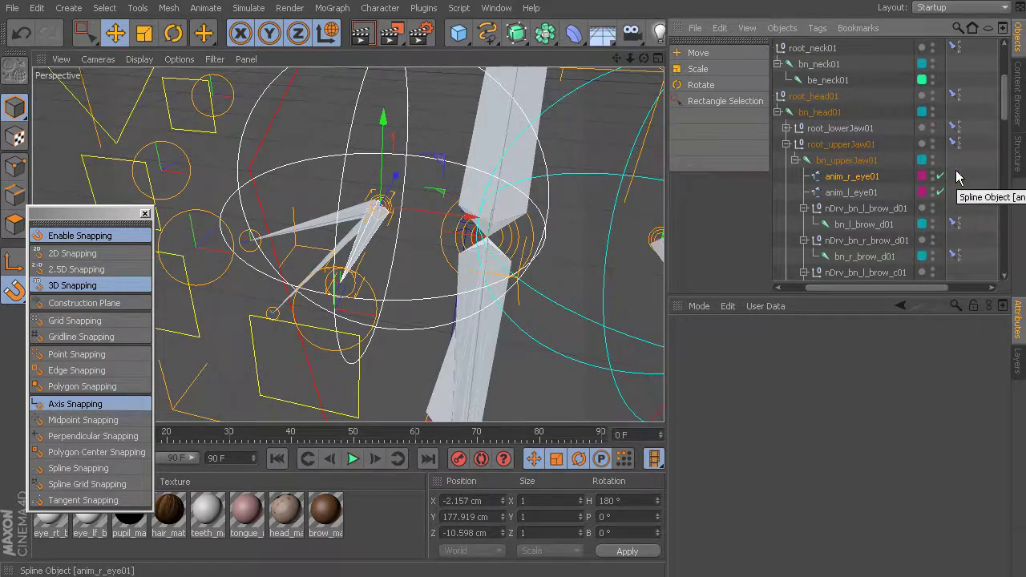
Freeze all coordinates of the controller anim_r_eye01.
{"action": "left_click", "coordinate": [851, 178]}
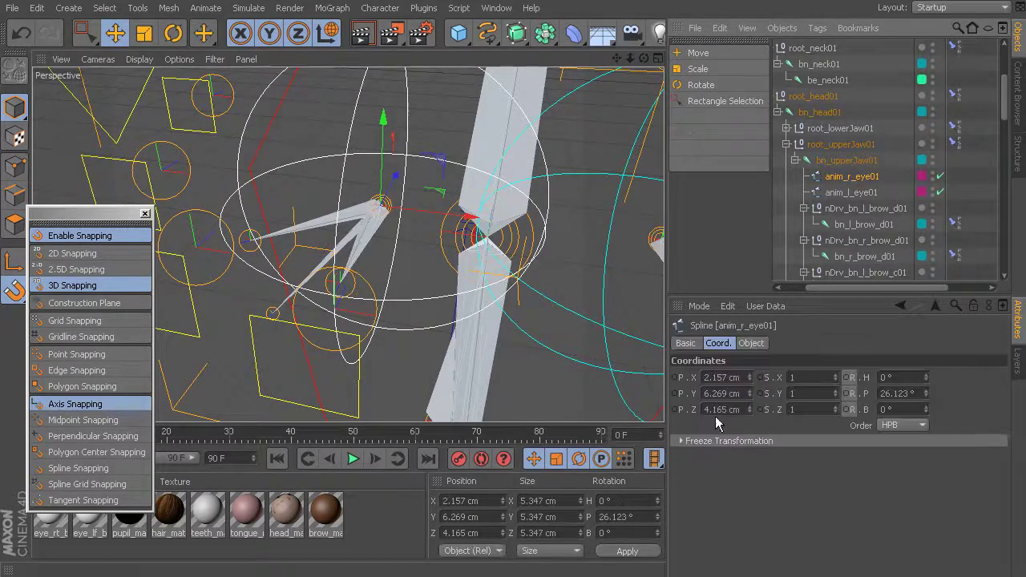
{"action": "left_click", "coordinate": [684, 440]}
{"action": "left_click", "coordinate": [712, 457]}
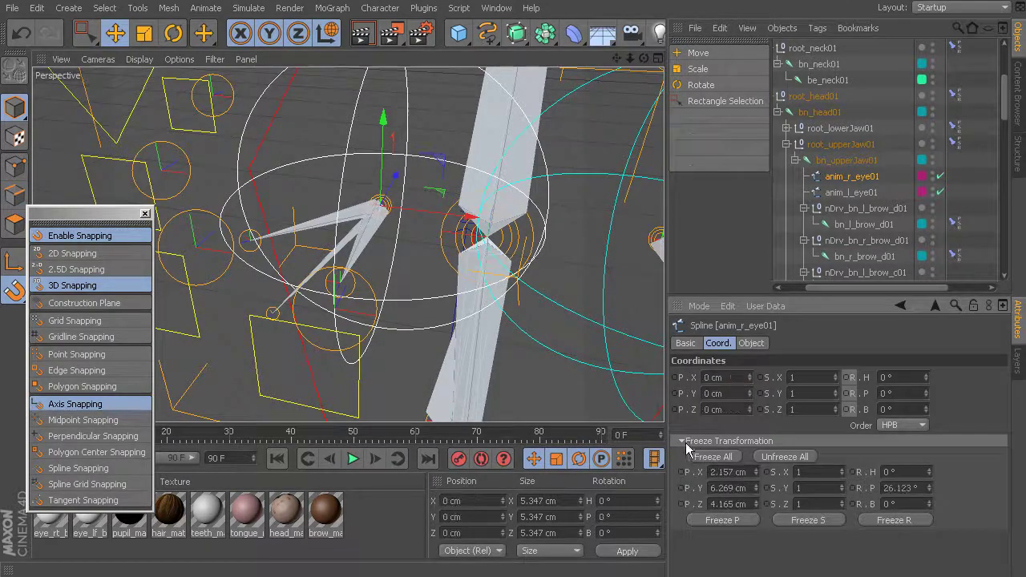
{"action": "left_click", "coordinate": [682, 440]}
Select bn_l_eye01 first and then anim_l_eye01, add a rotation constraint to drive the joint, and name it rotConstraint_l_eye01.
{"action": "left_click_drag", "start_coordinate": [352, 281], "coordinate": [541, 161], "text": "alt"}
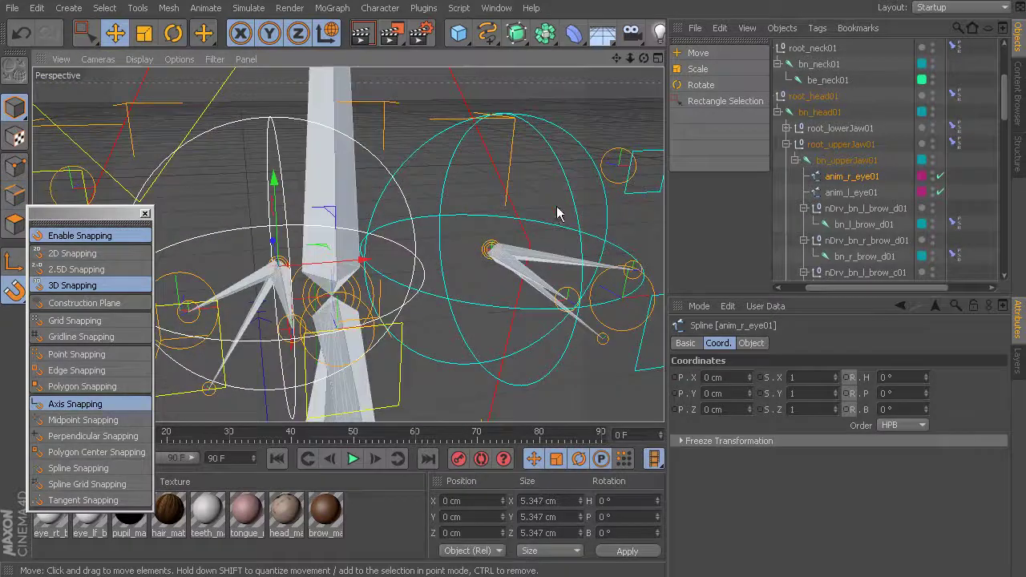
{"action": "left_click_drag", "start_coordinate": [527, 269], "coordinate": [458, 348], "text": "alt"}
{"action": "left_click", "coordinate": [523, 303]}
{"action": "left_click_drag", "start_coordinate": [510, 278], "coordinate": [497, 161], "text": "alt"}
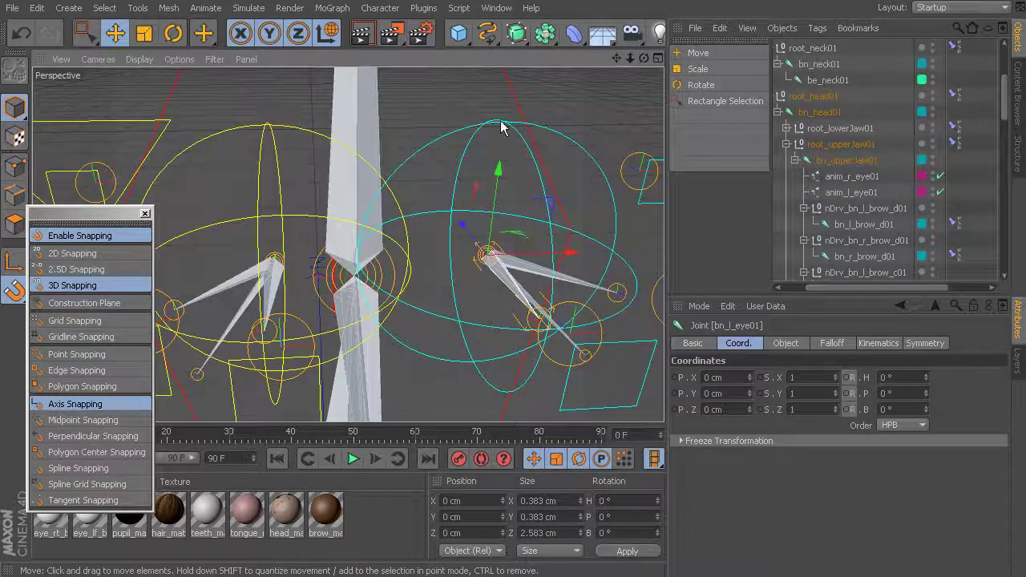
{"action": "left_click", "coordinate": [501, 123], "text": "shift"}
{"action": "left_click_drag", "start_coordinate": [501, 200], "coordinate": [490, 200], "text": "alt"}
{"action": "left_click", "coordinate": [381, 10]}
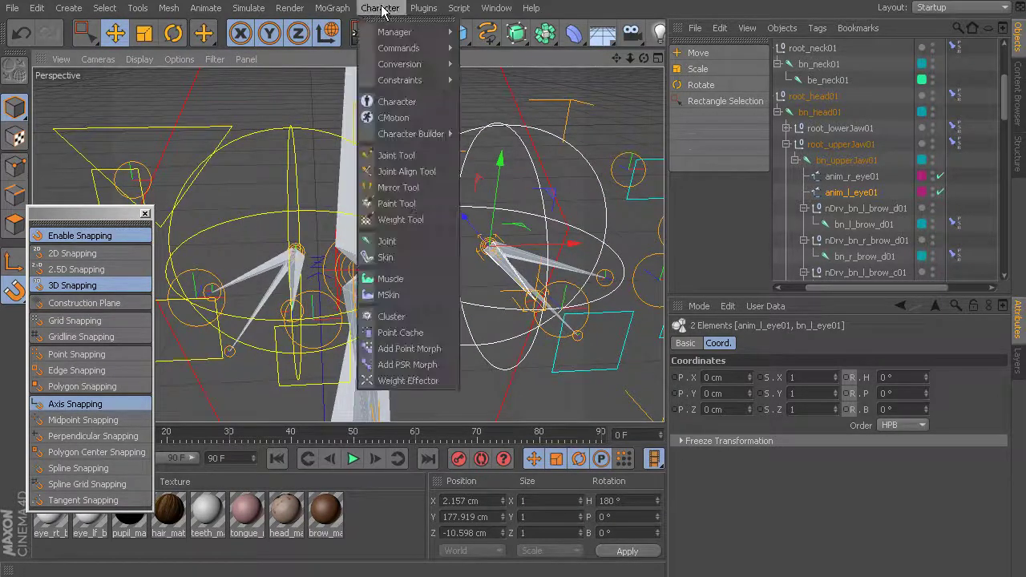
{"action": "mouse_move", "coordinate": [407, 80]}
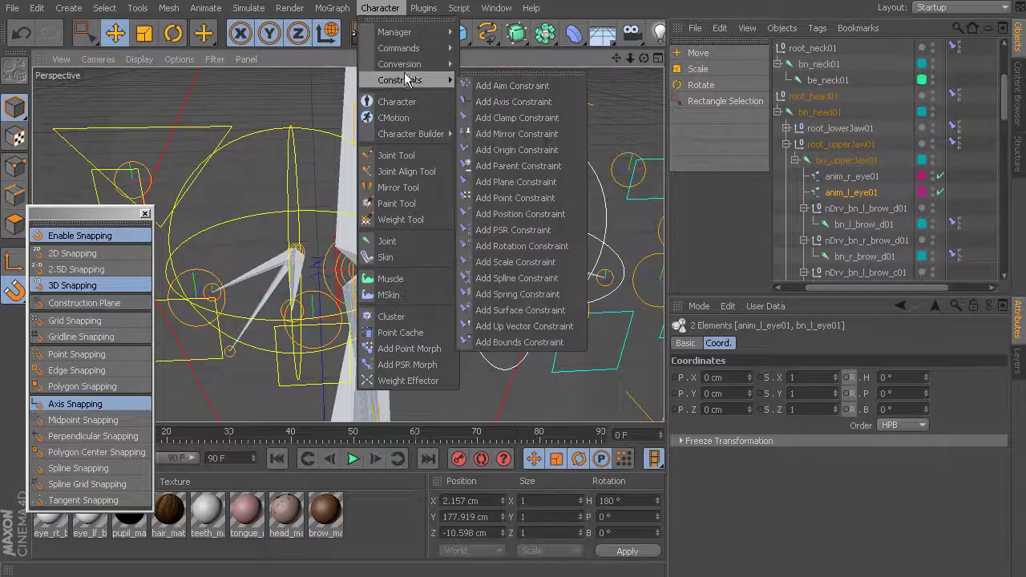
{"action": "left_click", "coordinate": [533, 246]}
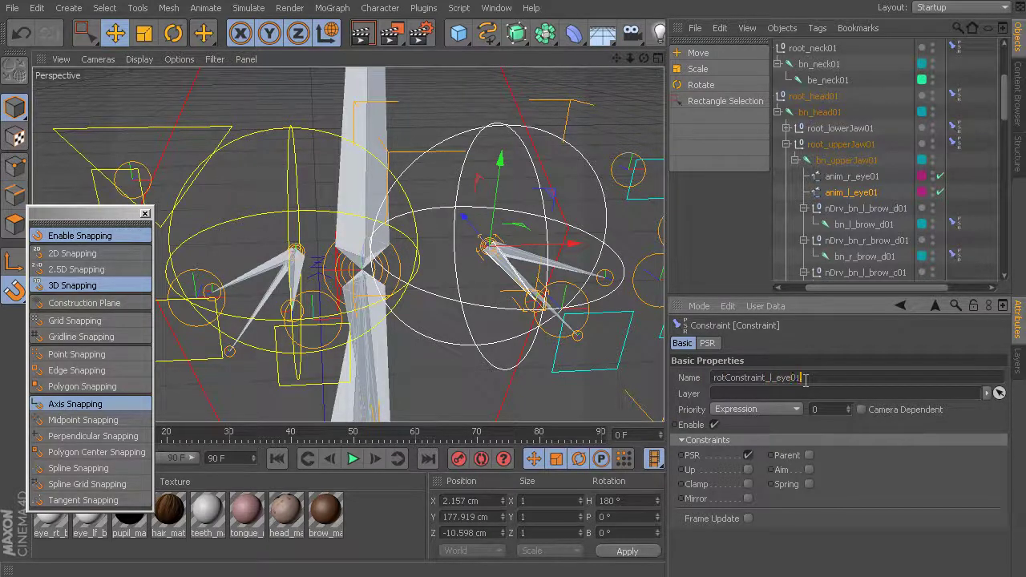
Select bn_r_eye01 first and then anim_r_eye01, add a rotation constraint to drive the joint, and name it rotConstraint_r_eye01.
{"action": "left_click_drag", "start_coordinate": [449, 241], "coordinate": [313, 291], "text": "alt"}
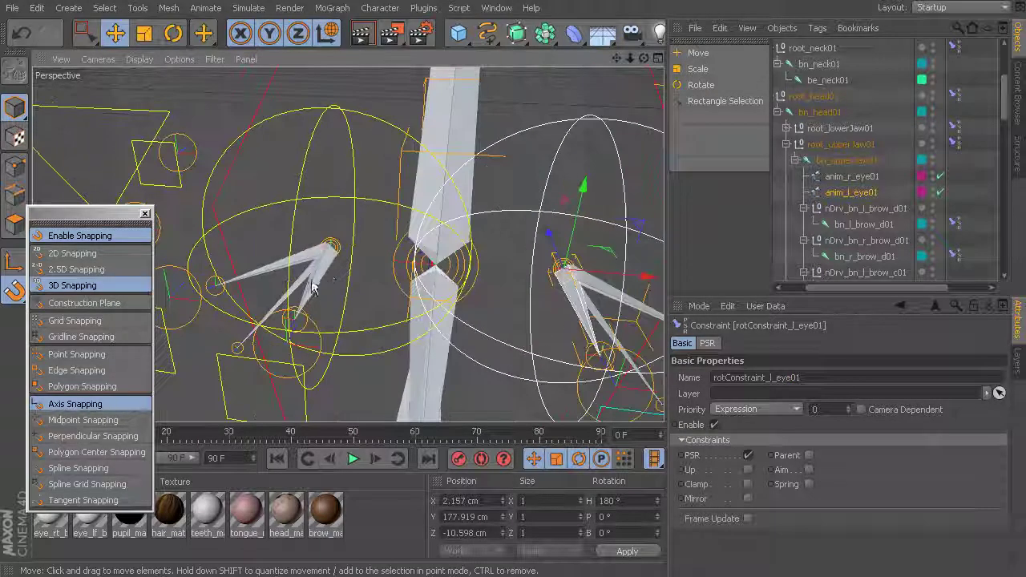
{"action": "left_click", "coordinate": [314, 282]}
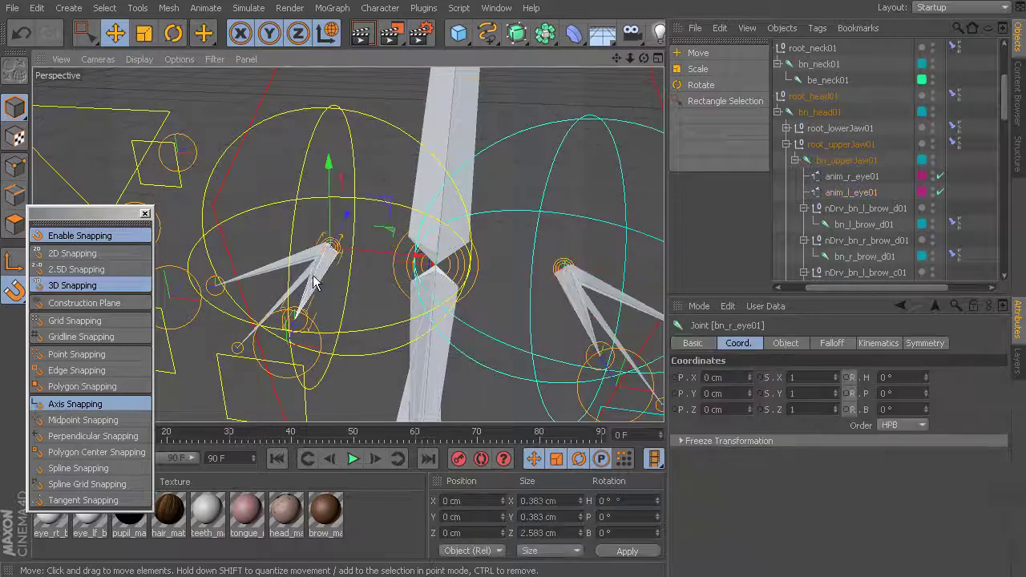
{"action": "left_click", "coordinate": [368, 119], "text": "shift"}
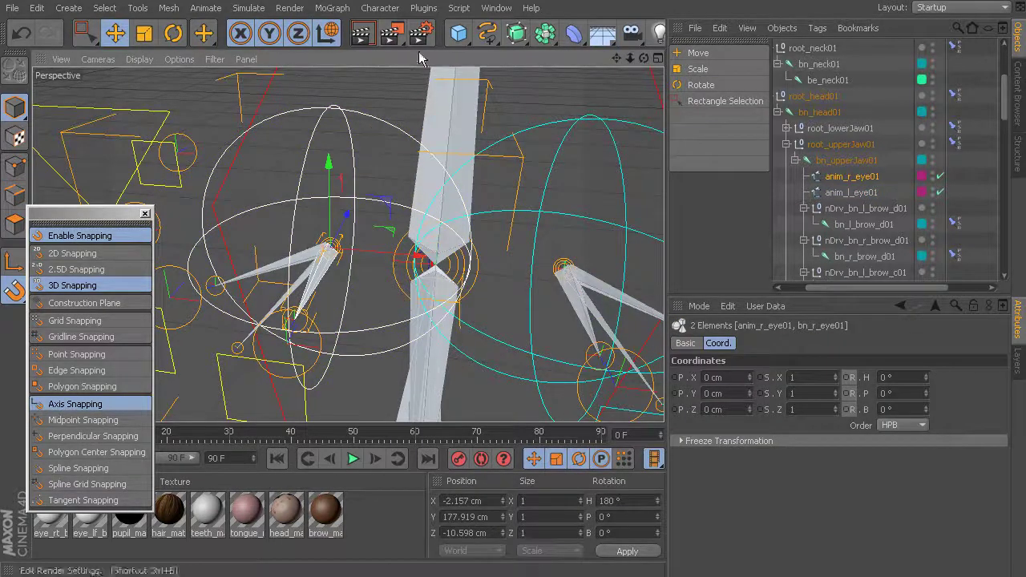
{"action": "left_click", "coordinate": [383, 10]}
{"action": "mouse_move", "coordinate": [425, 81]}
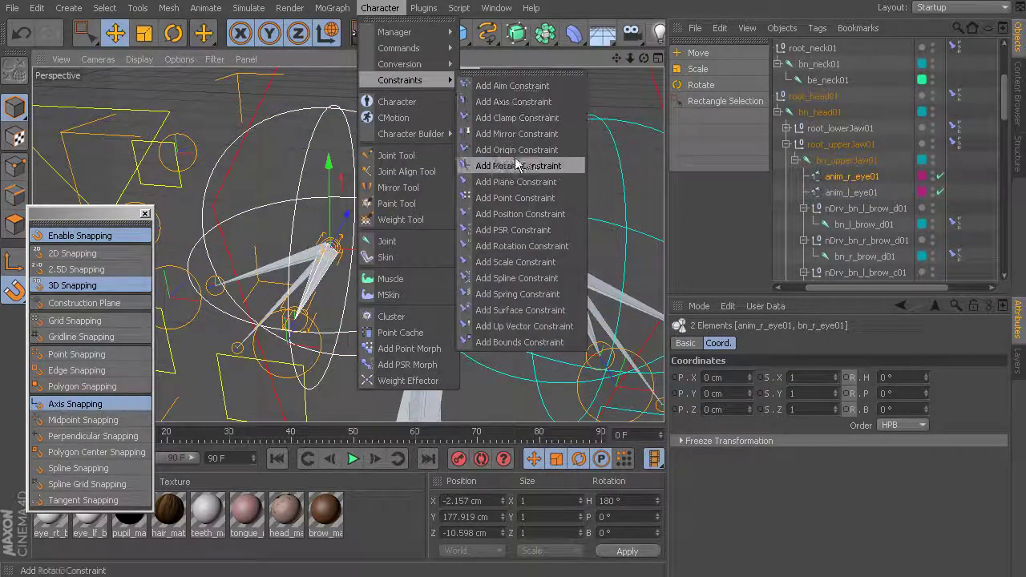
{"action": "left_click", "coordinate": [520, 236]}
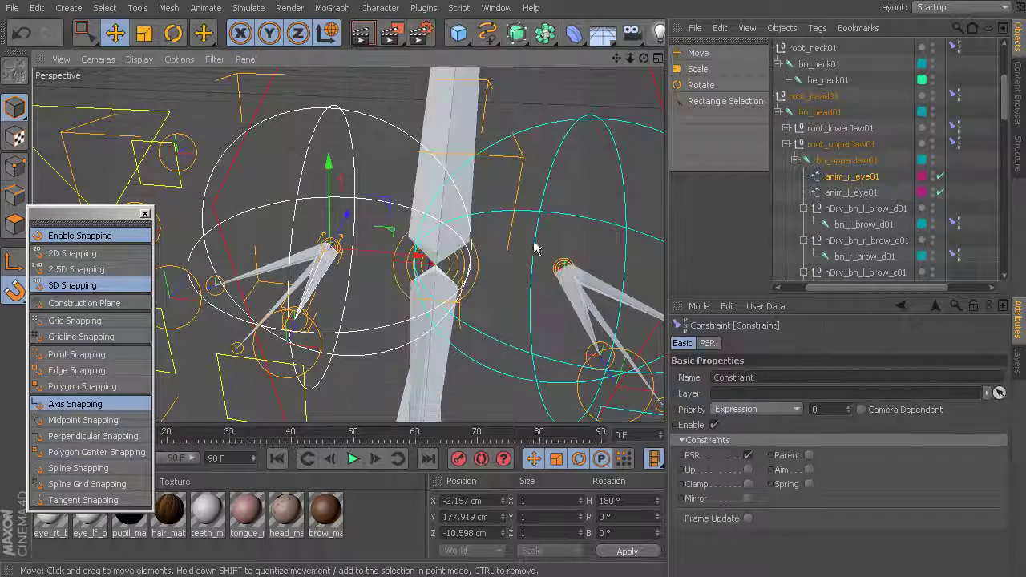
{"action": "left_click", "coordinate": [717, 382]}
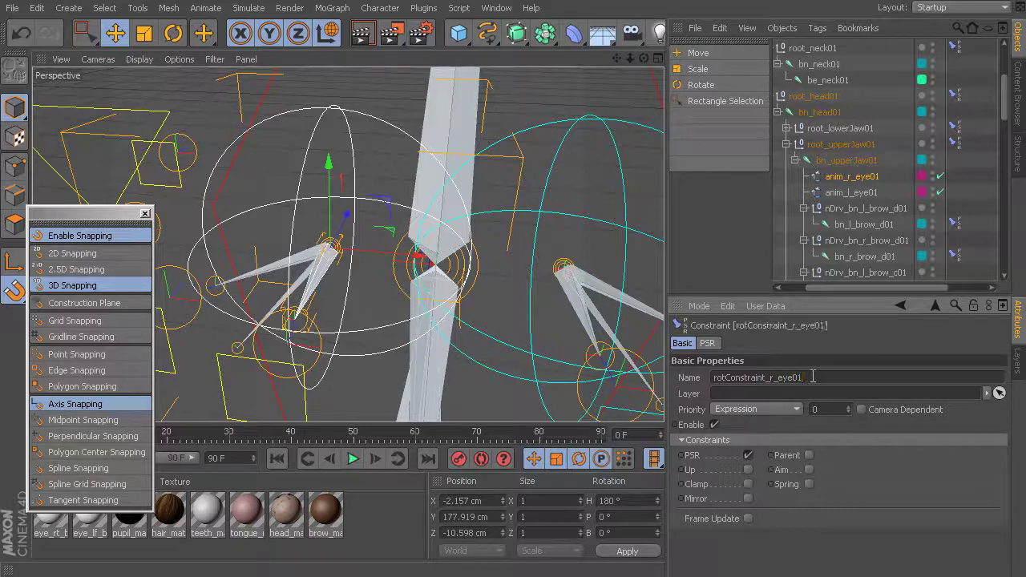
Make face_layer visible in the viewport.
{"action": "left_click_drag", "start_coordinate": [495, 341], "coordinate": [467, 257], "text": "alt"}
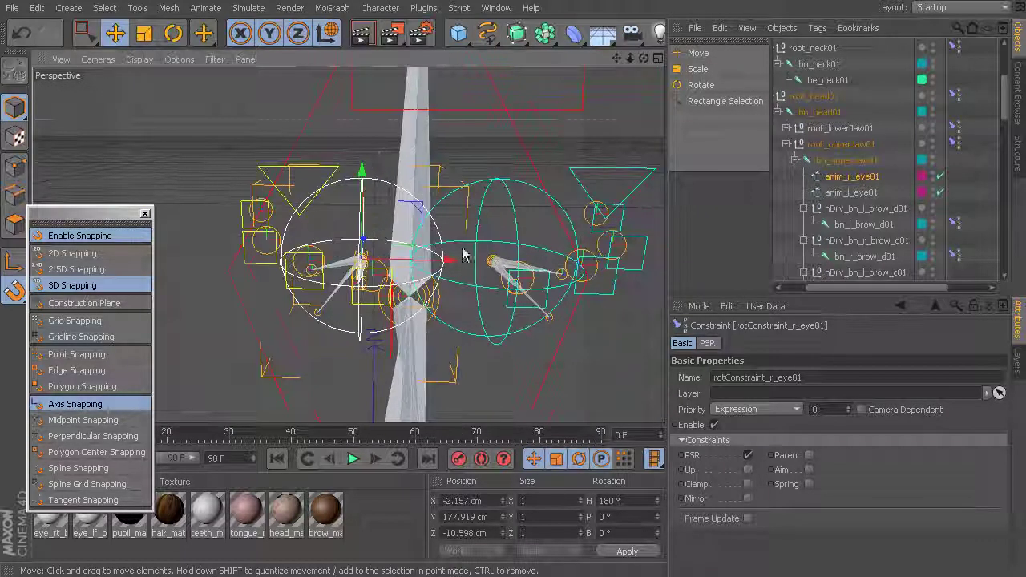
{"action": "left_click", "coordinate": [1019, 357]}
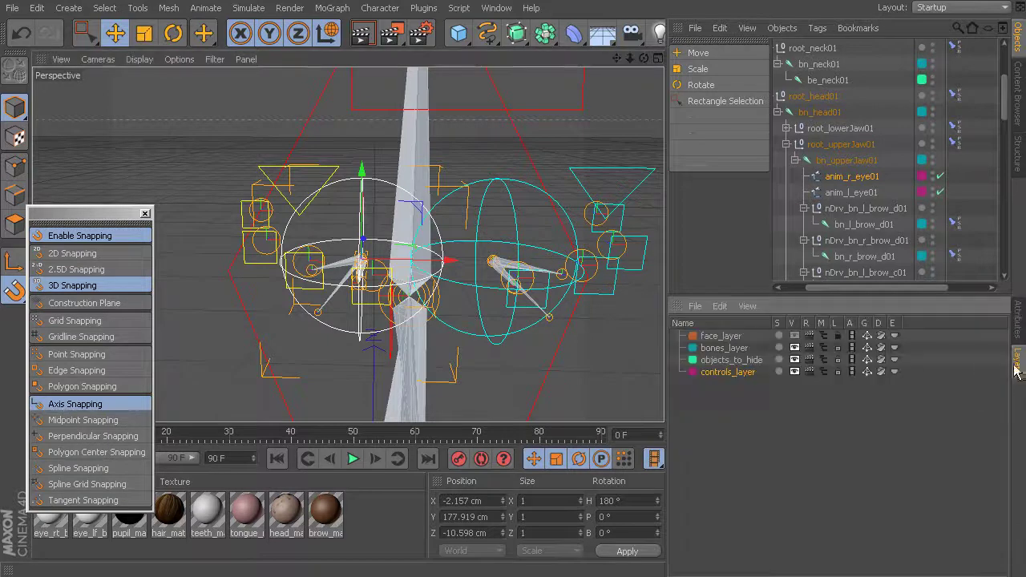
{"action": "left_click", "coordinate": [794, 336]}
Rotate the controller anim_l_eye01 to test how it drives the left eyeball, and undo the rotation.
{"action": "left_click_drag", "start_coordinate": [339, 238], "coordinate": [561, 255], "text": "alt"}
{"action": "left_click", "coordinate": [541, 261]}
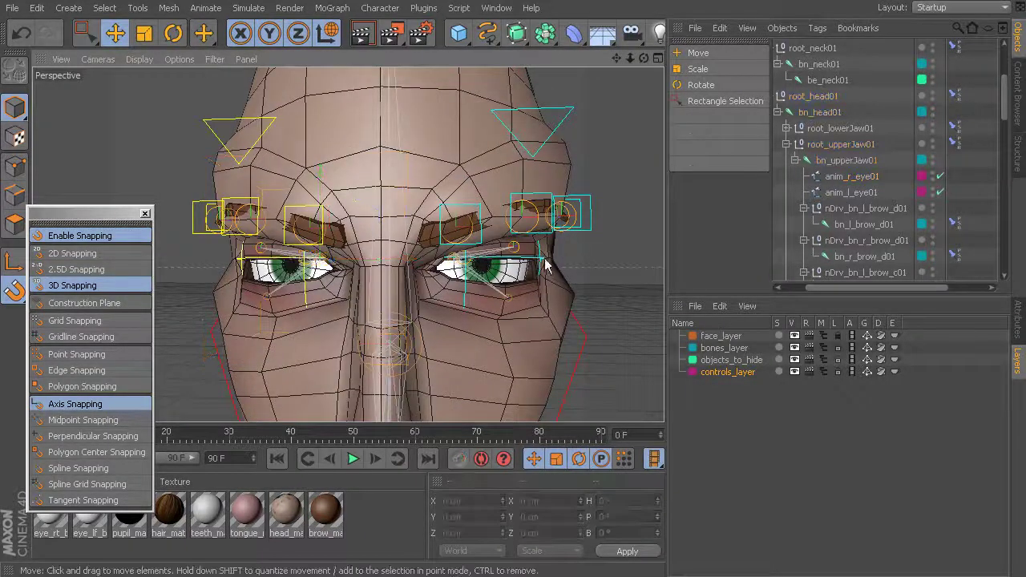
{"action": "scroll", "coordinate": [541, 261], "scroll_direction": "up", "scroll_amount": 5}
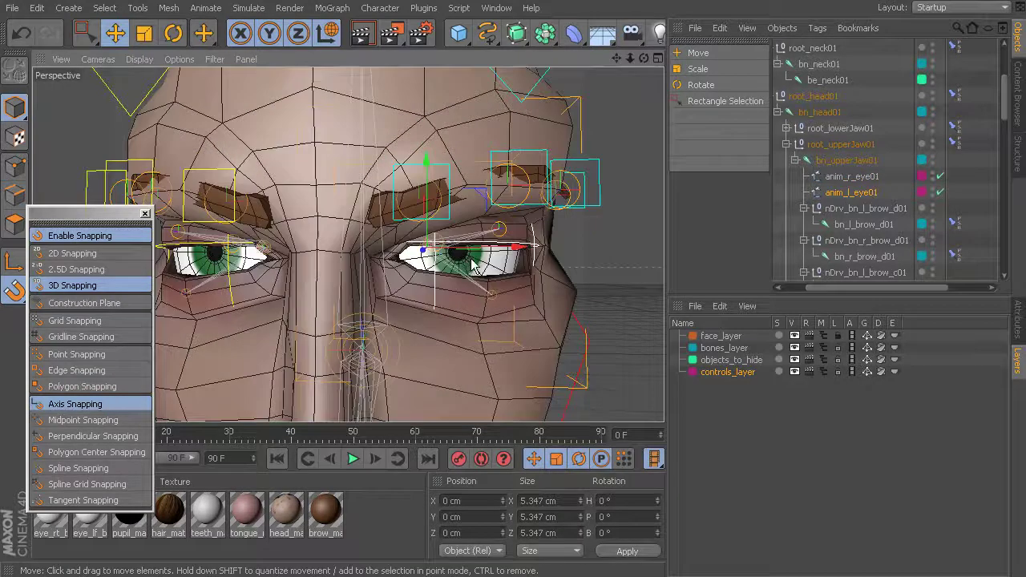
{"action": "key", "text": "r"}
{"action": "left_click_drag", "start_coordinate": [468, 266], "coordinate": [424, 251]}
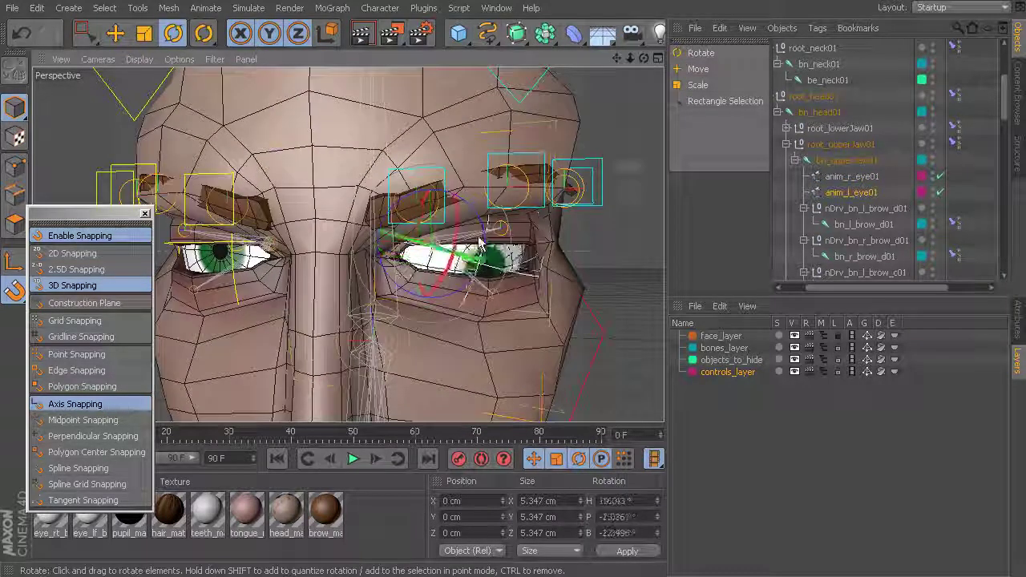
{"action": "key", "text": "ctrl+z"}
{"action": "key", "text": "ctrl+z"}
Rotate the controller anim_r_eye01 to test how it drives the right eyeball, and undo the rotation.
{"action": "left_click_drag", "start_coordinate": [476, 233], "coordinate": [333, 240], "text": "alt"}
{"action": "left_click", "coordinate": [272, 237]}
{"action": "key", "text": "ctrl+z"}
Rotate the head controller and anim_l_eye01 to test them together, undo the rotations and clear the selection.
{"action": "scroll", "coordinate": [405, 210], "scroll_direction": "down", "scroll_amount": 3}
{"action": "scroll", "coordinate": [405, 210], "scroll_direction": "down", "scroll_amount": 2}
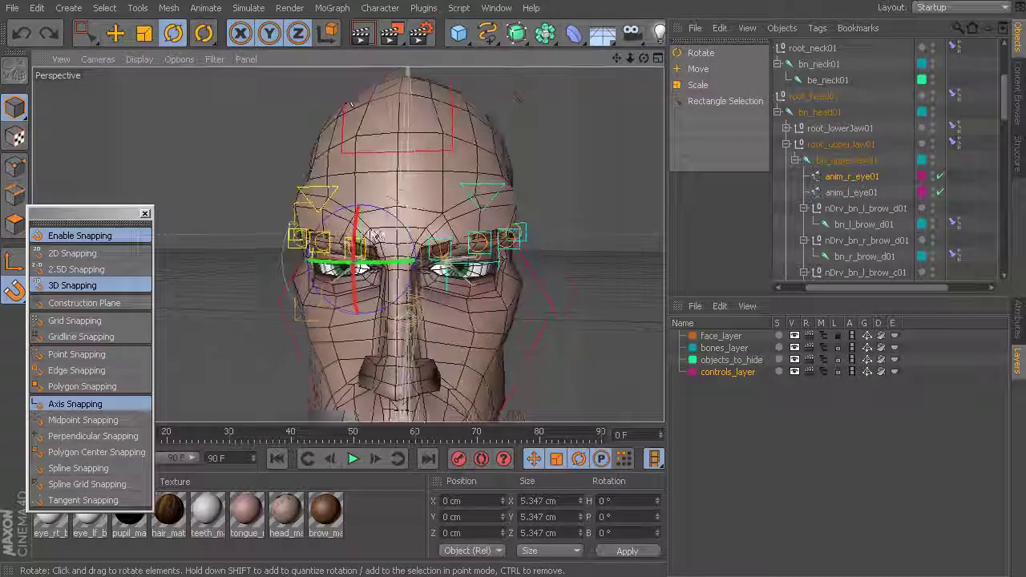
{"action": "left_click", "coordinate": [350, 96]}
{"action": "left_click_drag", "start_coordinate": [350, 97], "coordinate": [534, 222], "text": "alt"}
{"action": "left_click", "coordinate": [527, 245]}
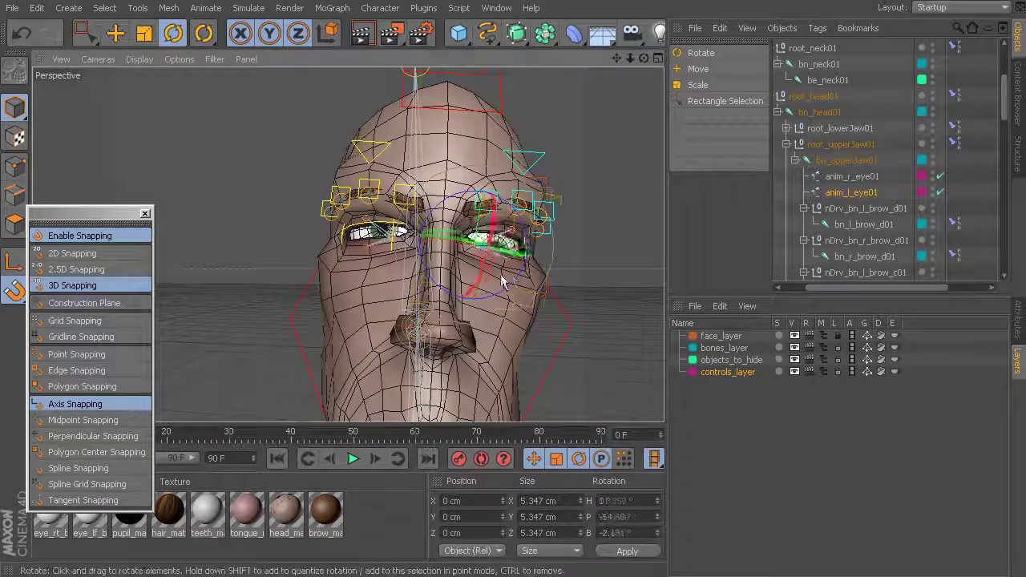
{"action": "key", "text": "ctrl+z"}
{"action": "key", "text": "ctrl+z"}
{"action": "key", "text": "ctrl+z"}
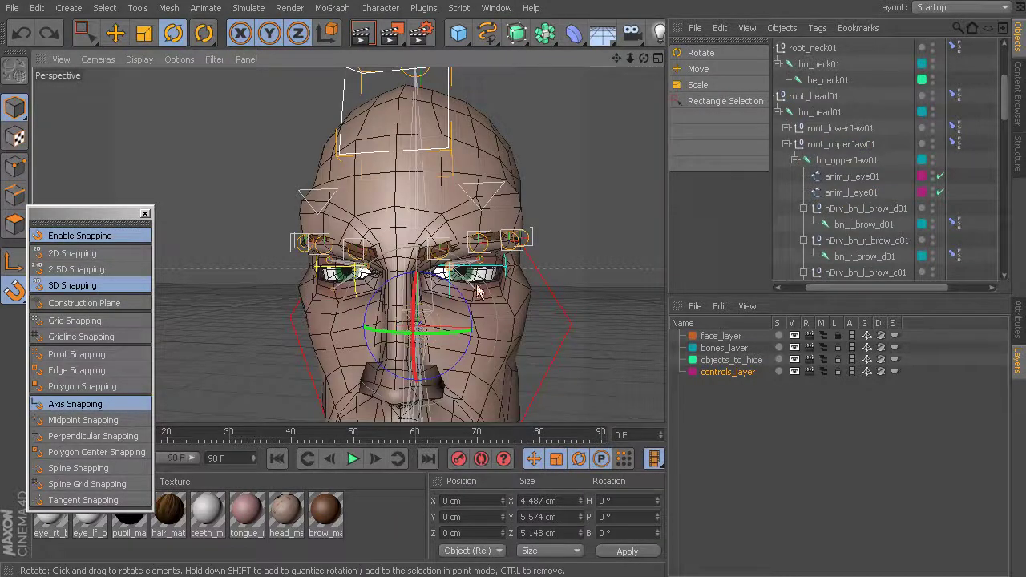
{"action": "left_click", "coordinate": [570, 255]}
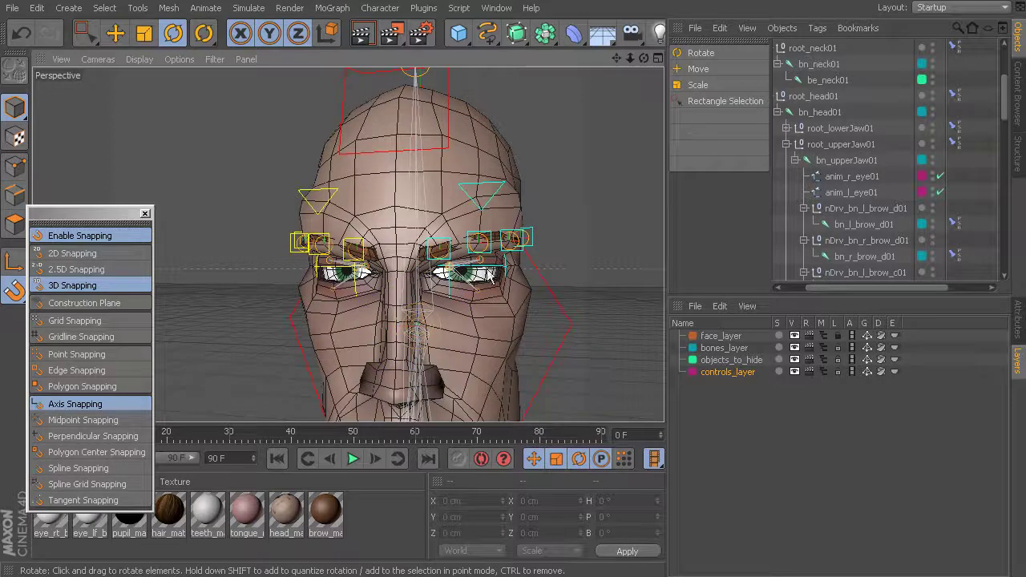
{"action": "left_click_drag", "start_coordinate": [497, 290], "coordinate": [477, 255], "text": "alt"}
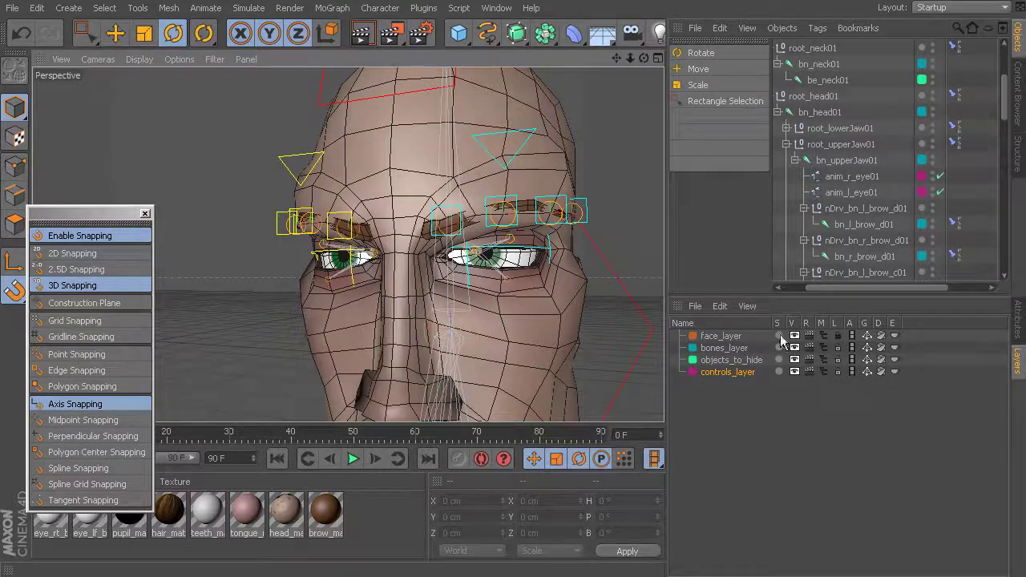
{"action": "left_click_drag", "start_coordinate": [569, 313], "coordinate": [455, 255], "text": "alt"}
{"action": "left_click_drag", "start_coordinate": [401, 278], "coordinate": [336, 282], "text": "alt"}
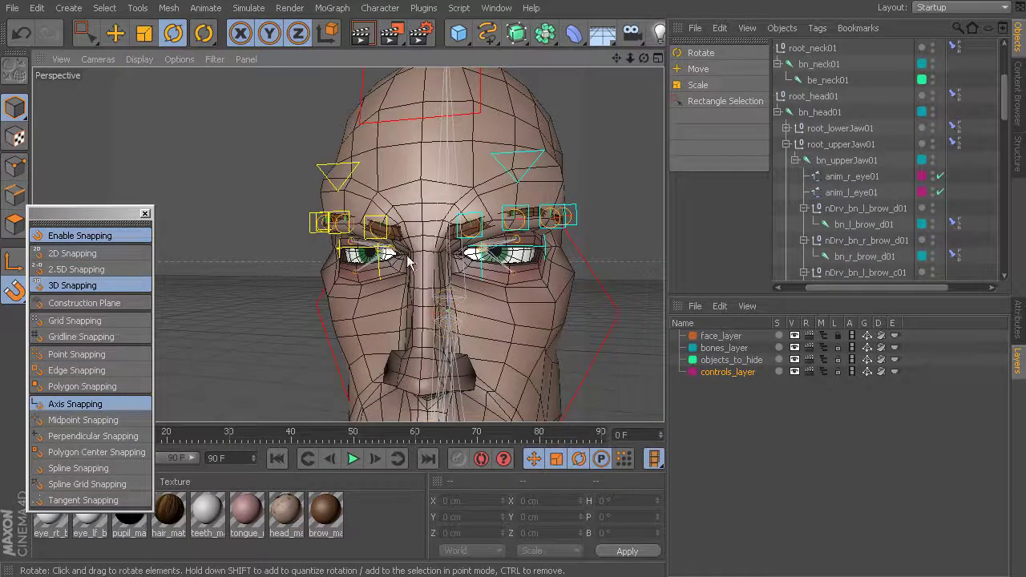